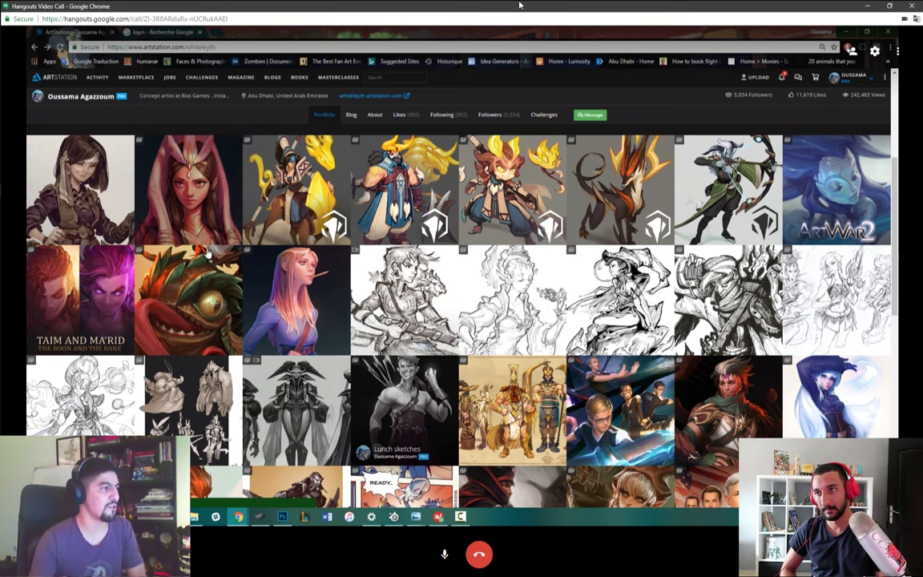
# - Open the 'Cursed' hooded woman painting from the portfolio grid
pyautogui.click(193, 184)
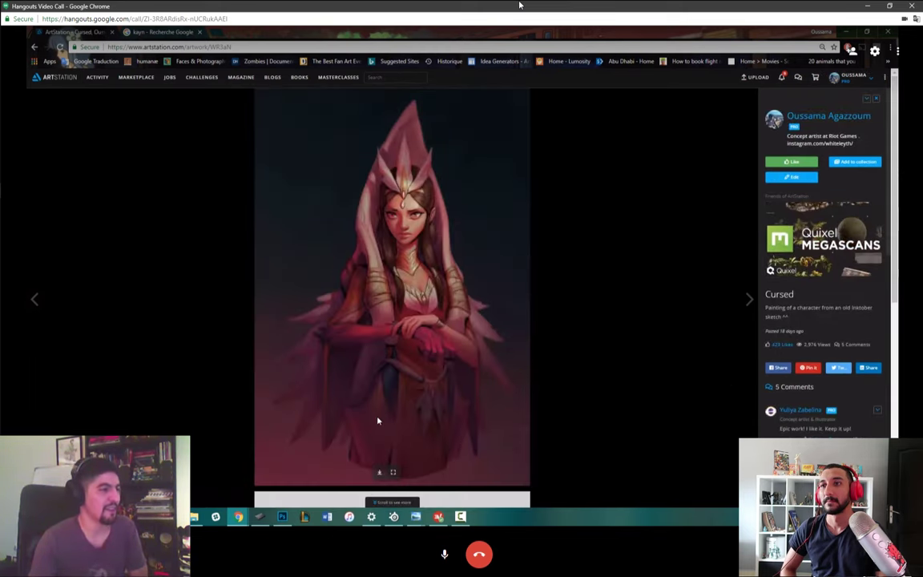
# - Read through the Cursed page's description and comments, then return to the artist's portfolio
pyautogui.scroll(-4, 358, 287)
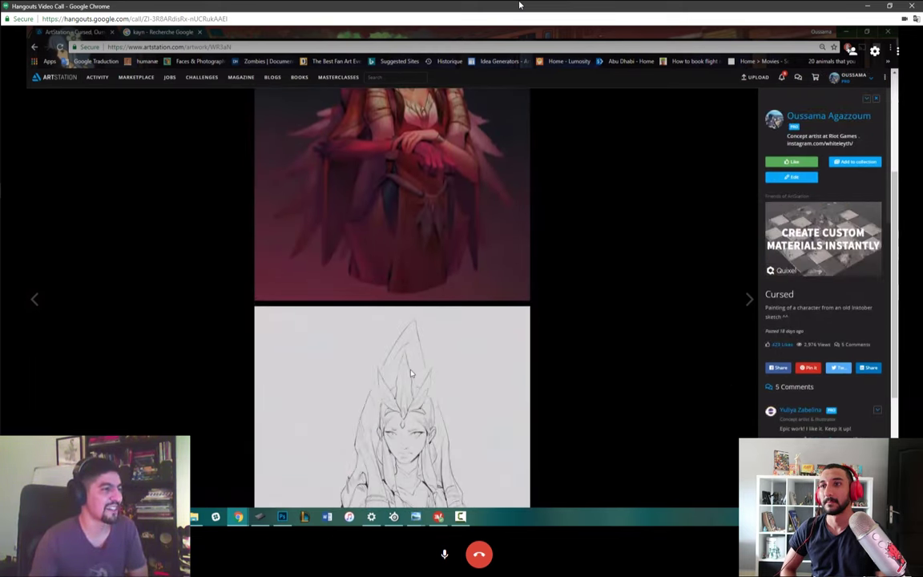
pyautogui.scroll(-2, 417, 365)
pyautogui.scroll(-1, 411, 374)
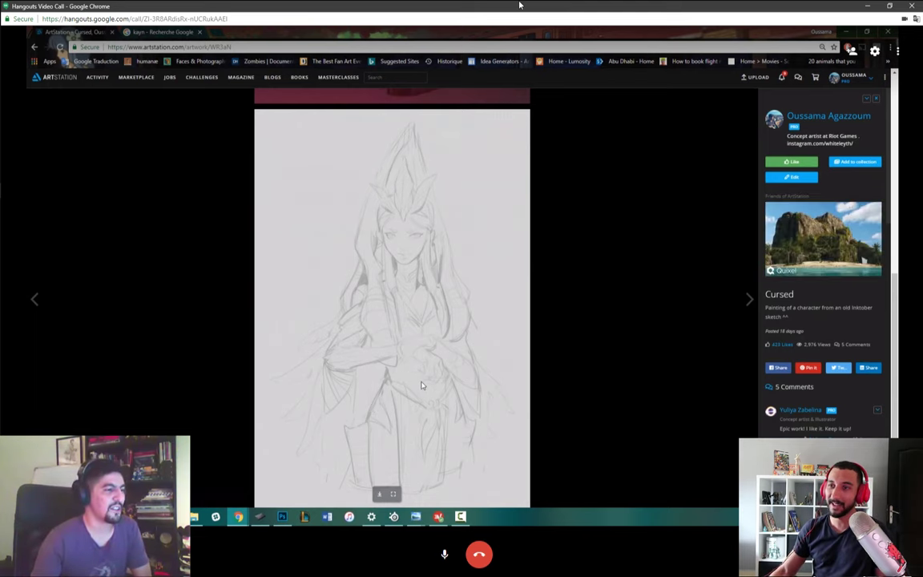
pyautogui.scroll(1, 422, 385)
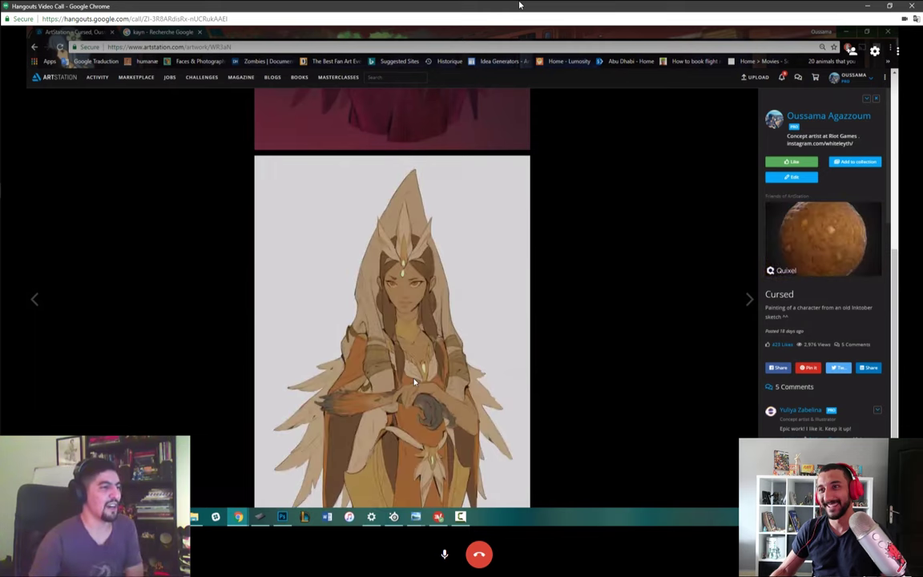
pyautogui.scroll(2, 414, 383)
pyautogui.scroll(3, 408, 382)
pyautogui.scroll(3, 409, 382)
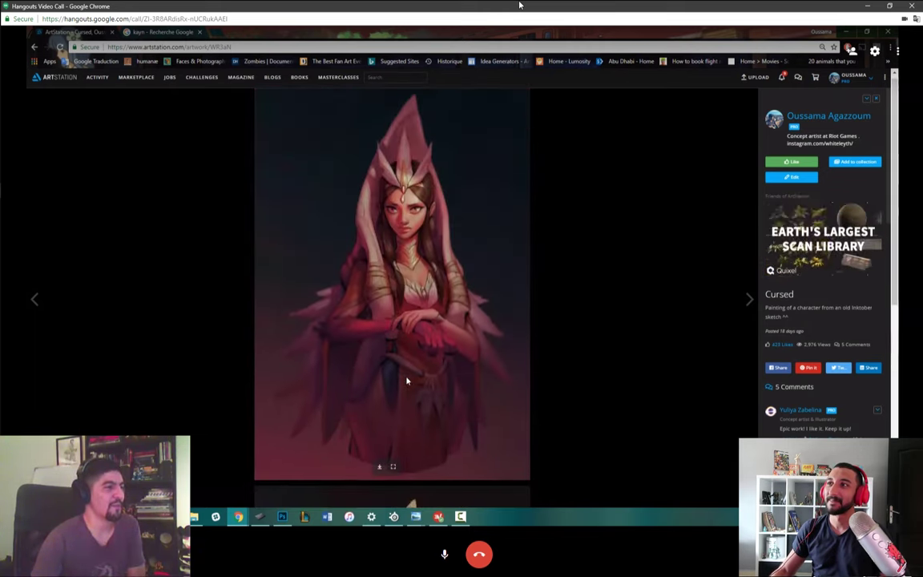
pyautogui.click(32, 48)
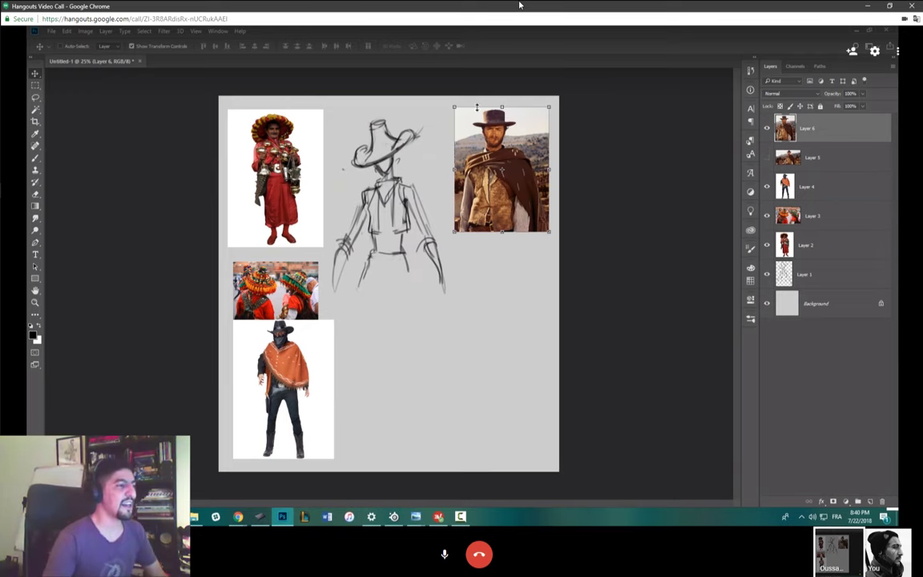
# - Select Layer 1, the cowboy figure sketch, and switch to the Brush tool
pyautogui.press('e')
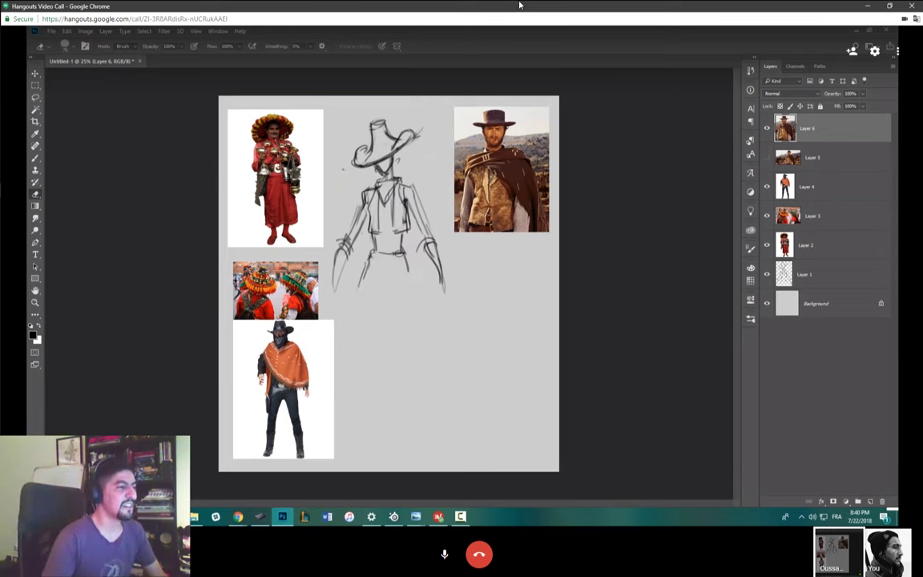
pyautogui.keyDown('ctrl'); pyautogui.click(396, 255); pyautogui.keyUp('ctrl')
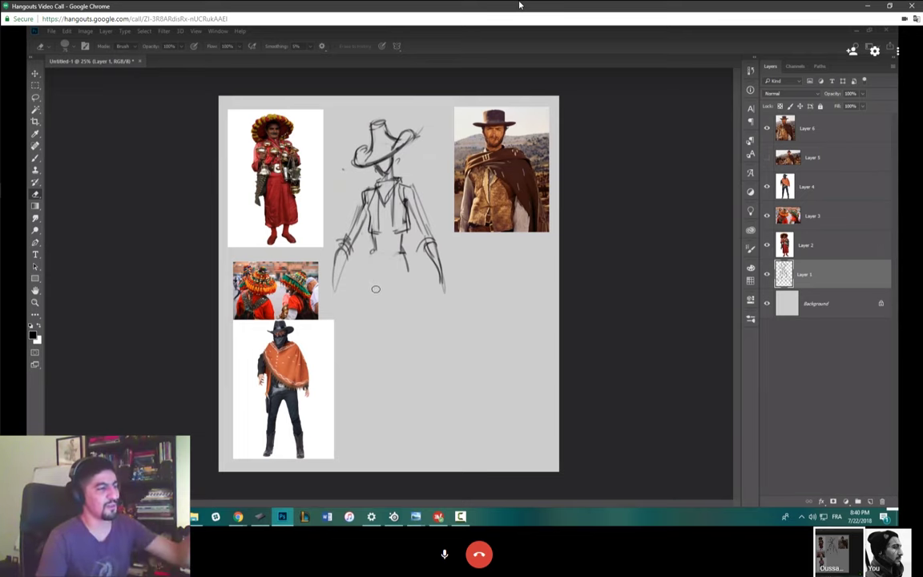
pyautogui.press('b')
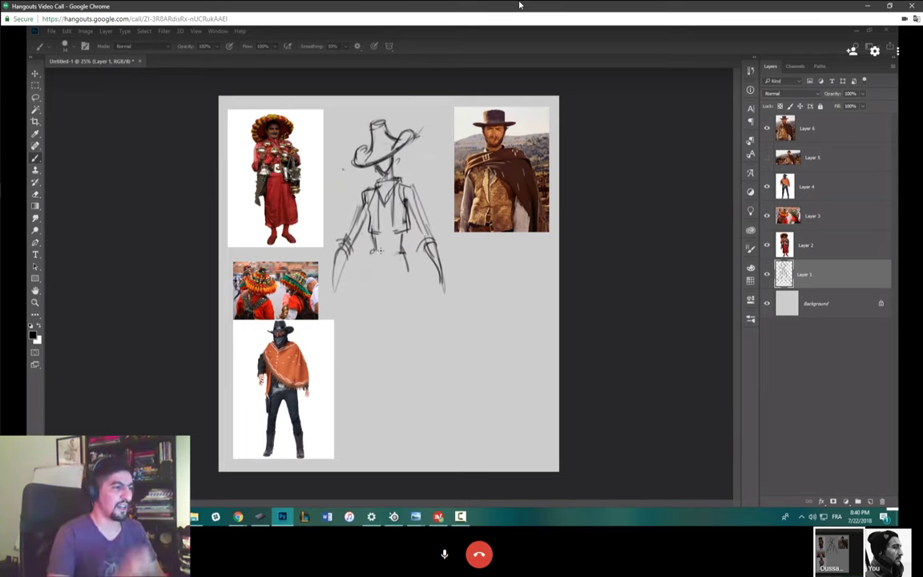
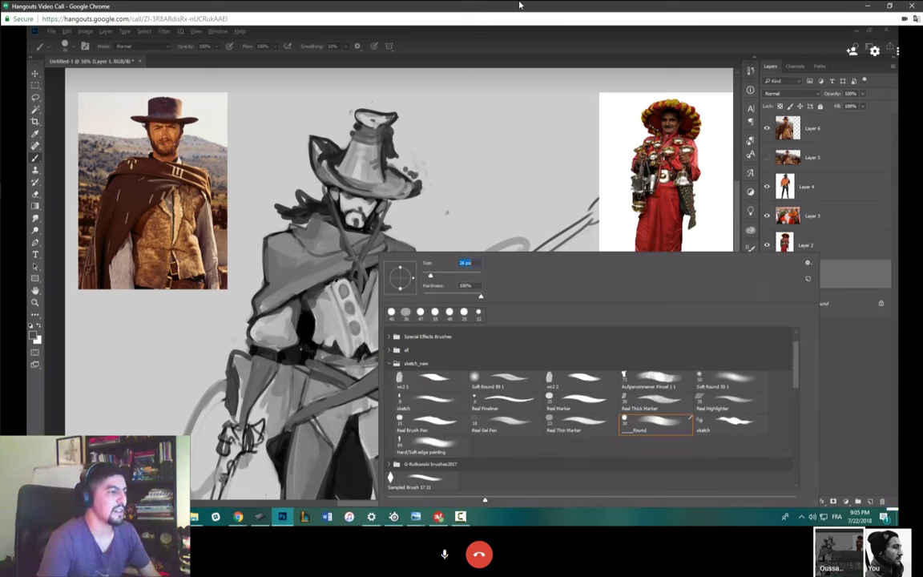
# - Dismiss the brush preset picker and resume painting the cowboy on Layer 1
pyautogui.click(306, 297)
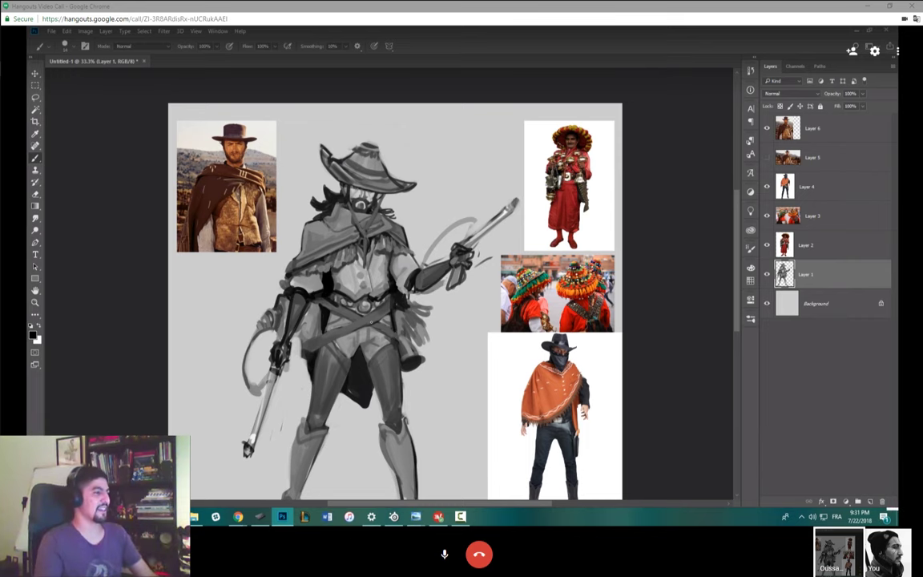
pyautogui.rightClick(323, 252)
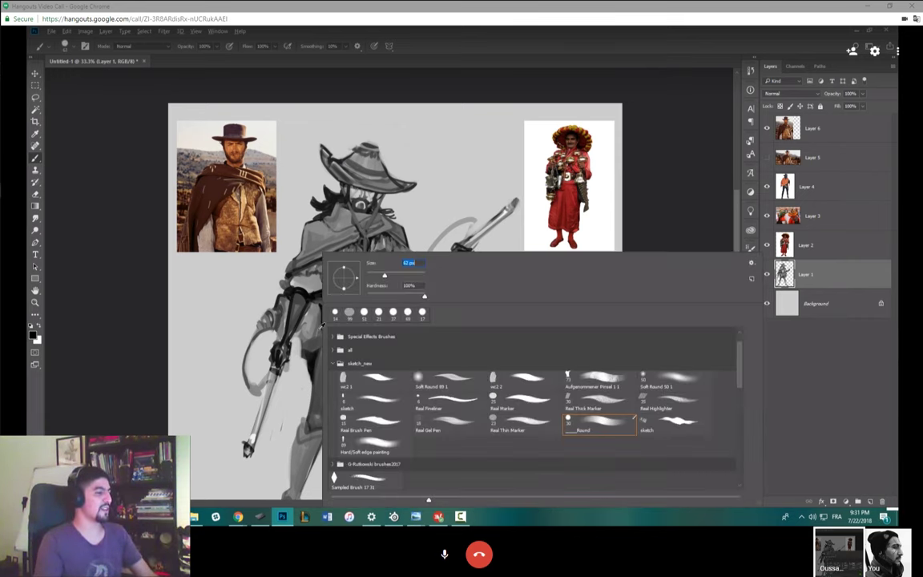
pyautogui.click(323, 325)
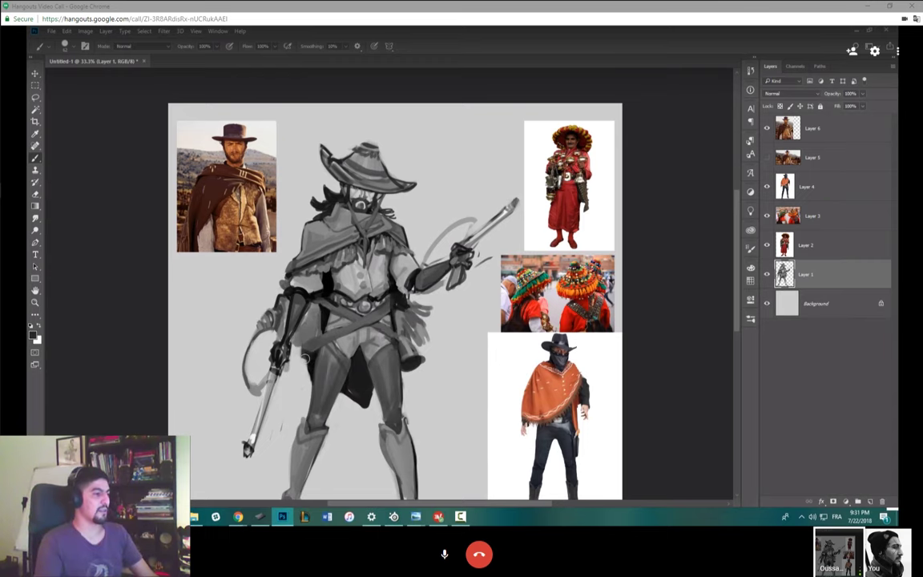
pyautogui.press('e')
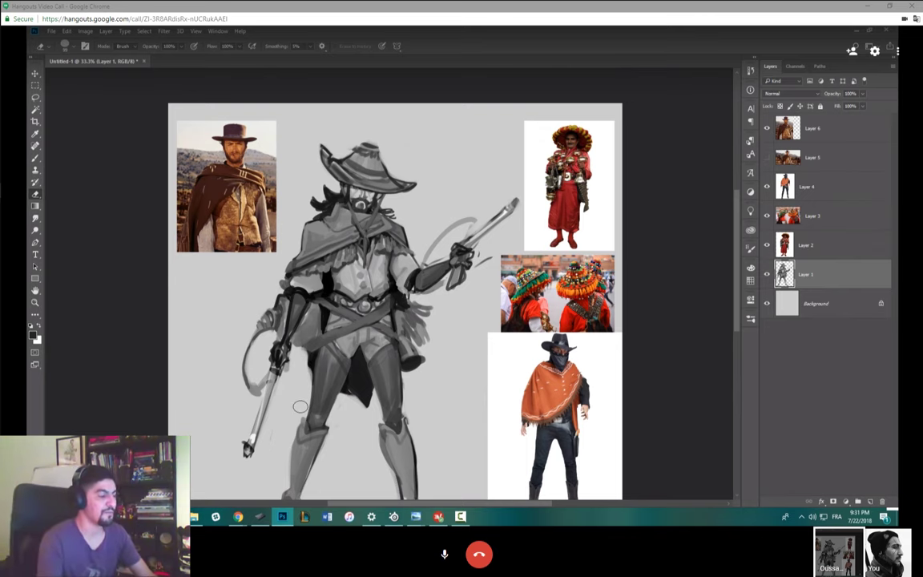
pyautogui.scroll(-2, 301, 410)
pyautogui.scroll(-1, 301, 411)
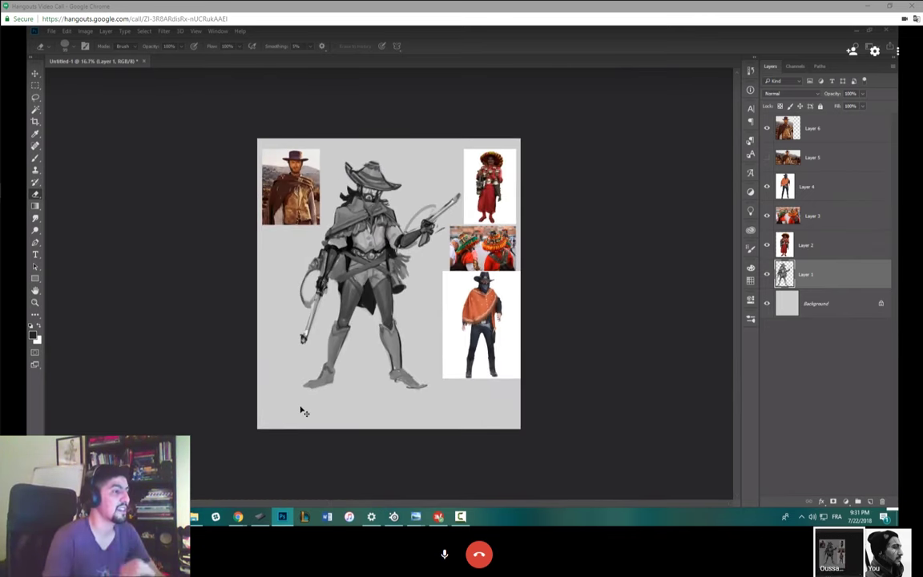
pyautogui.scroll(1, 302, 411)
pyautogui.scroll(2, 301, 411)
pyautogui.press('b')
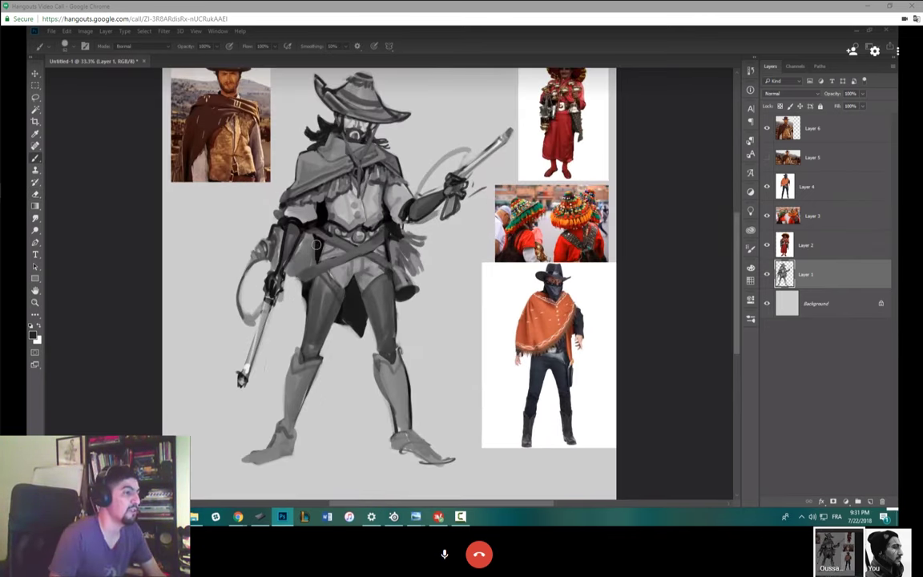
# - Check the brush size options and swap the foreground and background colours
pyautogui.rightClick(319, 240)
pyautogui.press('Escape')
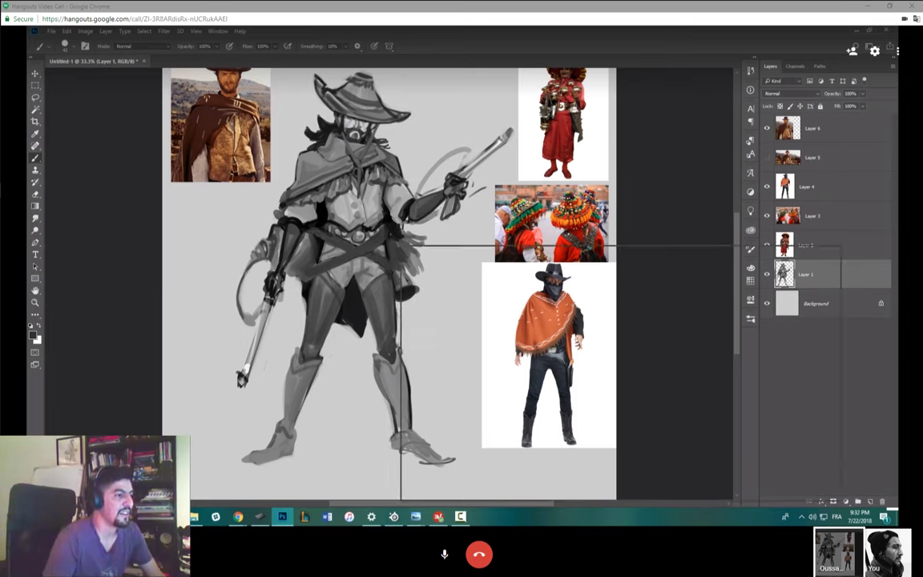
pyautogui.rightClick(401, 237)
pyautogui.press('Escape')
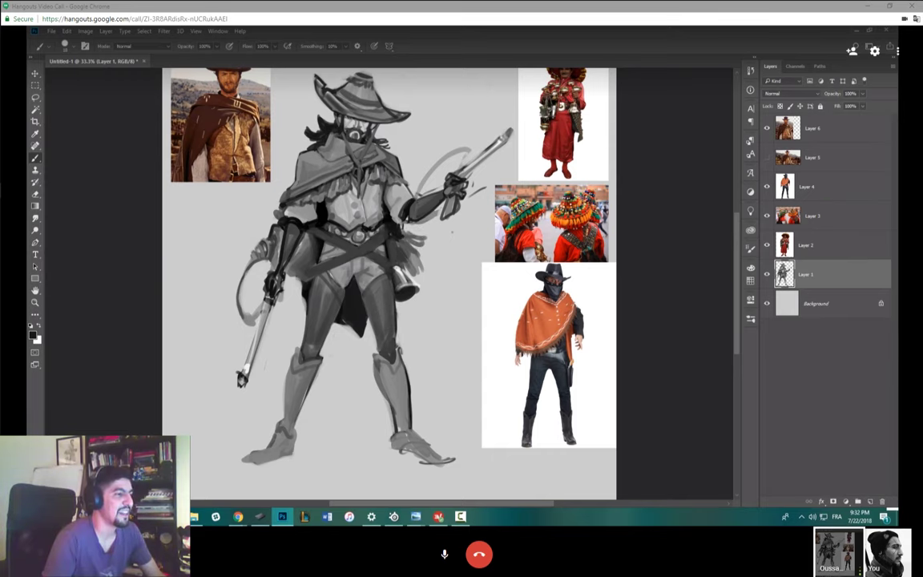
pyautogui.press('x')
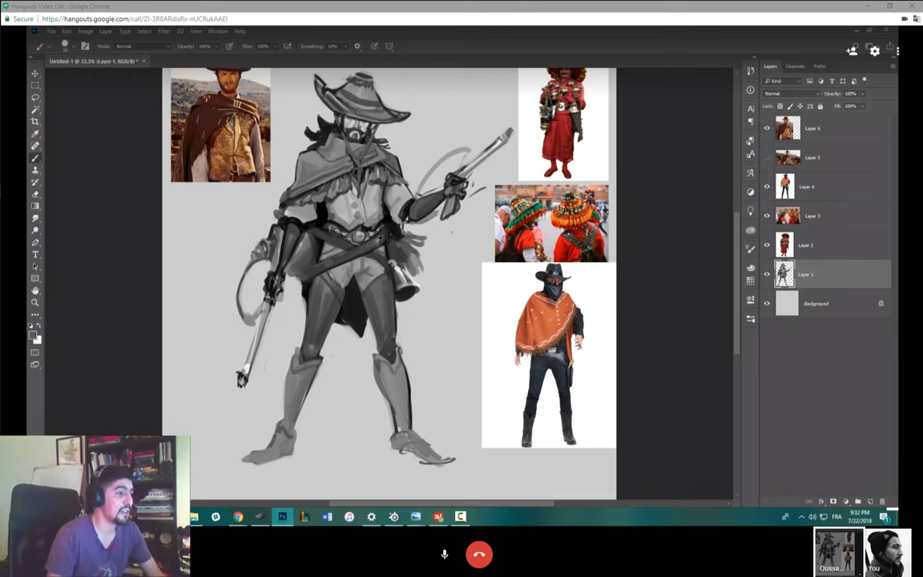
# - Adjust the brush and add dark shading near the figure's crotch
pyautogui.rightClick(355, 244)
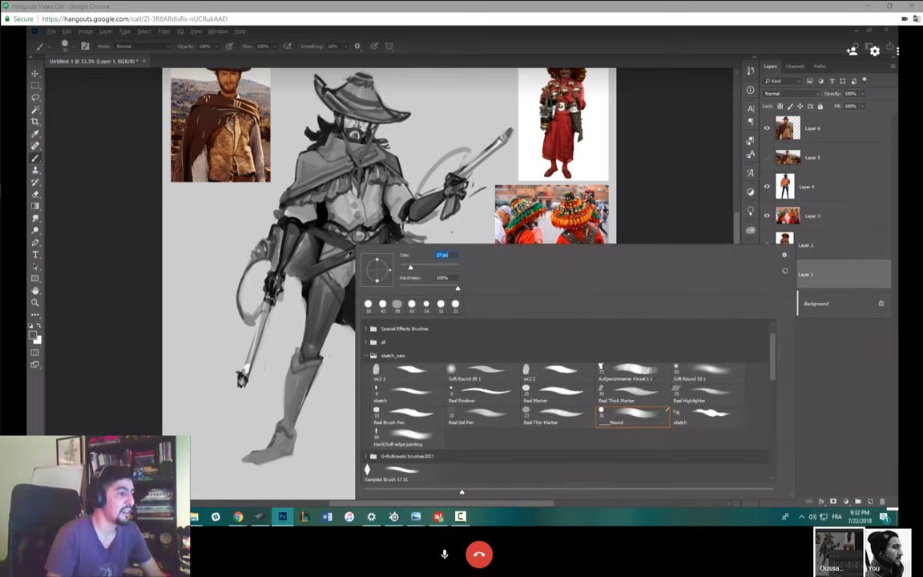
pyautogui.press('Return')
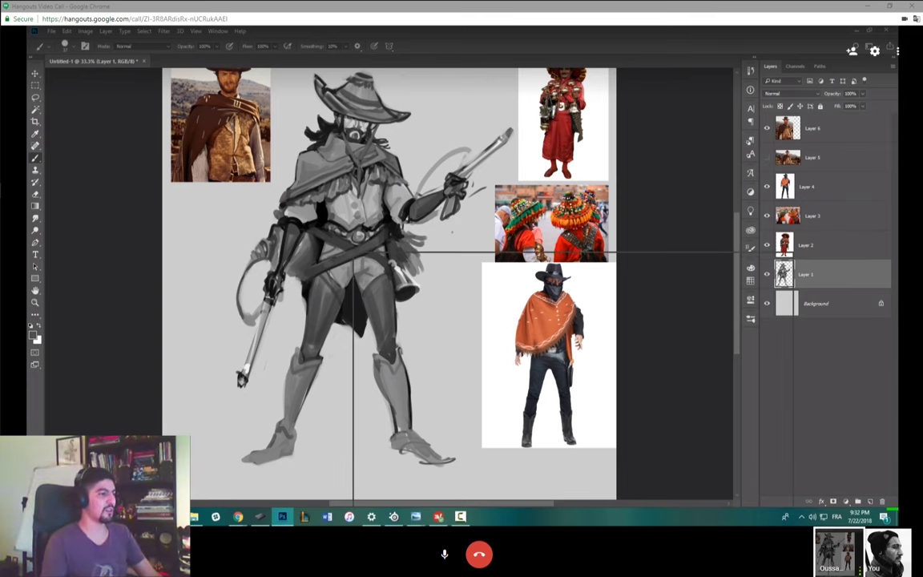
pyautogui.rightClick(353, 252)
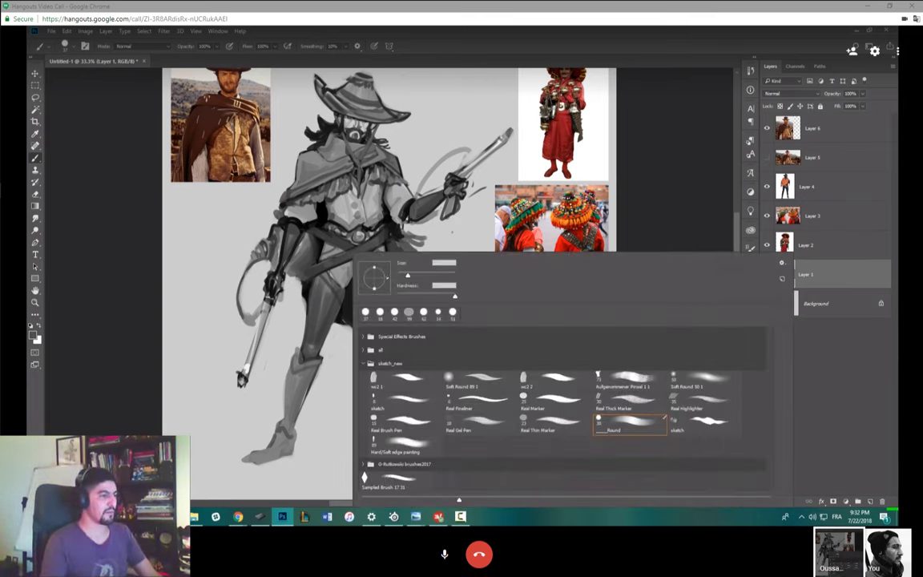
pyautogui.press('Escape')
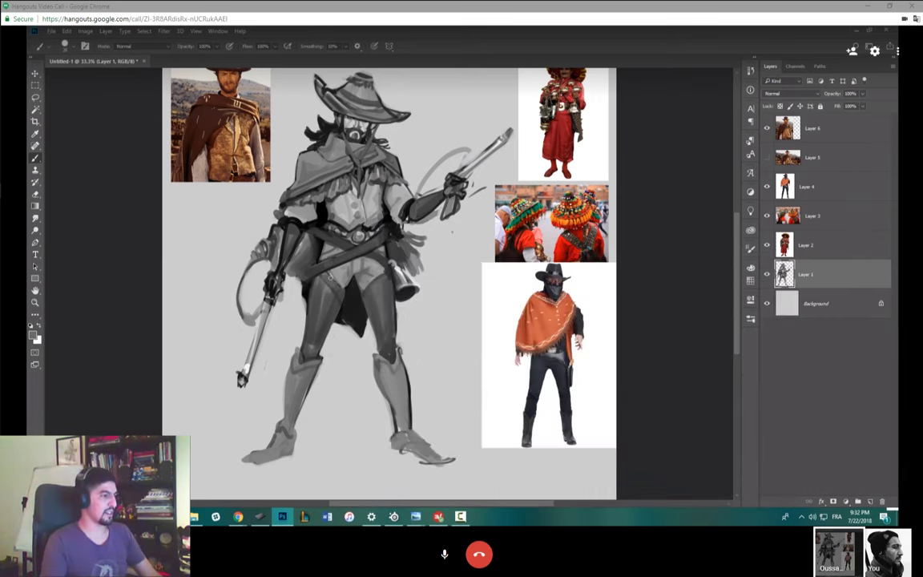
pyautogui.moveTo(329, 275); pyautogui.dragTo(380, 286)
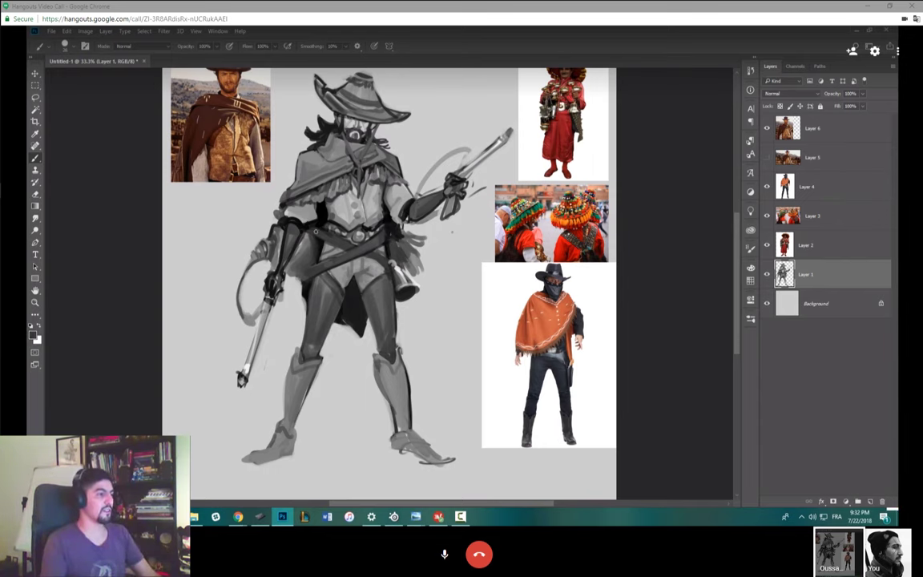
# - Sample a darker grey and paint dark strokes along the belt and right-hip holster
pyautogui.keyDown('alt'); pyautogui.click(311, 230); pyautogui.keyUp('alt')
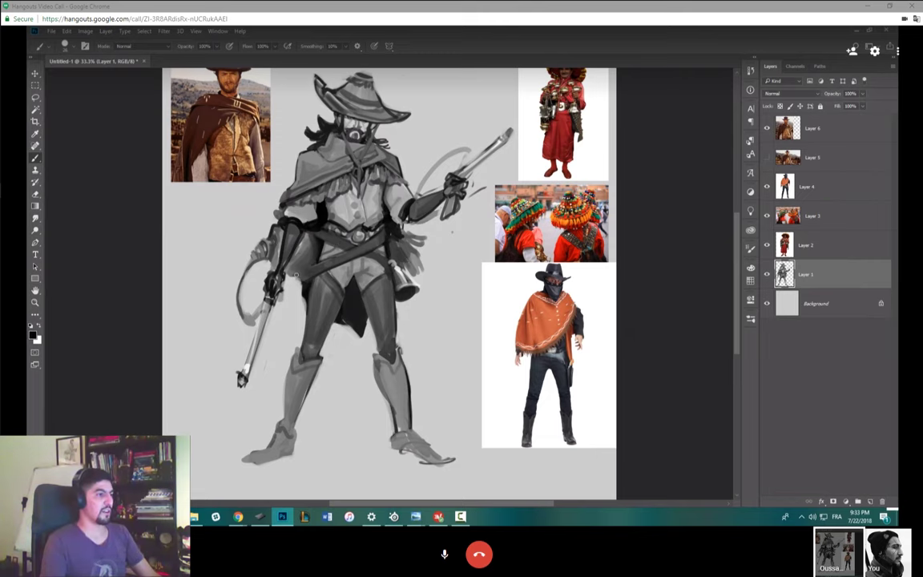
pyautogui.moveTo(416, 232); pyautogui.dragTo(426, 277)
pyautogui.moveTo(378, 246); pyautogui.dragTo(374, 253)
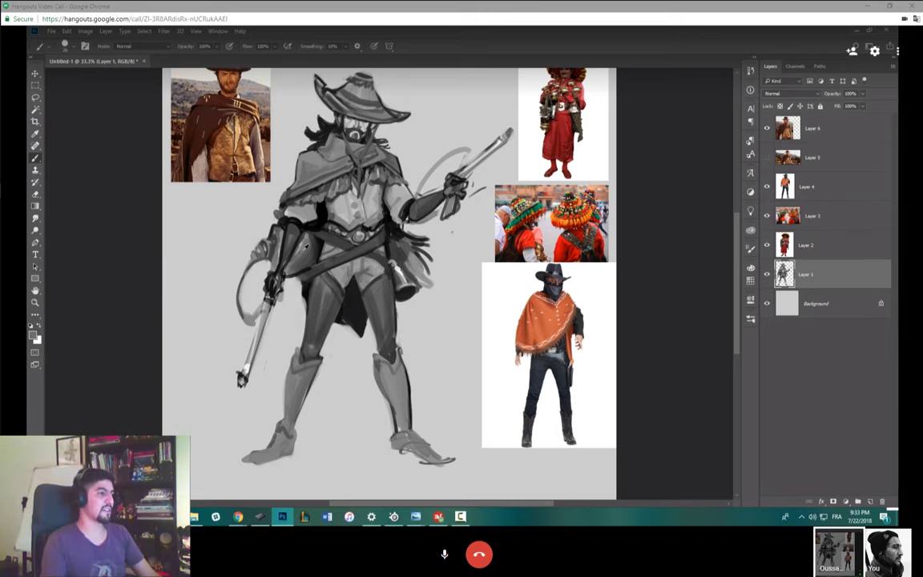
pyautogui.moveTo(452, 232); pyautogui.dragTo(459, 258)
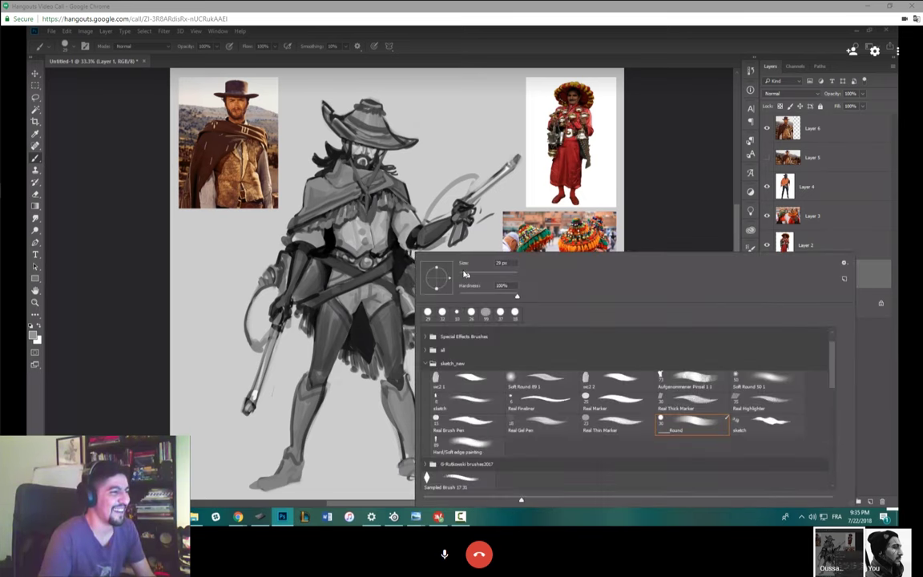
# - Enlarge the brush and sample a dark tone from the cowboy's torso
pyautogui.click(529, 164)
pyautogui.moveTo(402, 241); pyautogui.dragTo(841, 497)
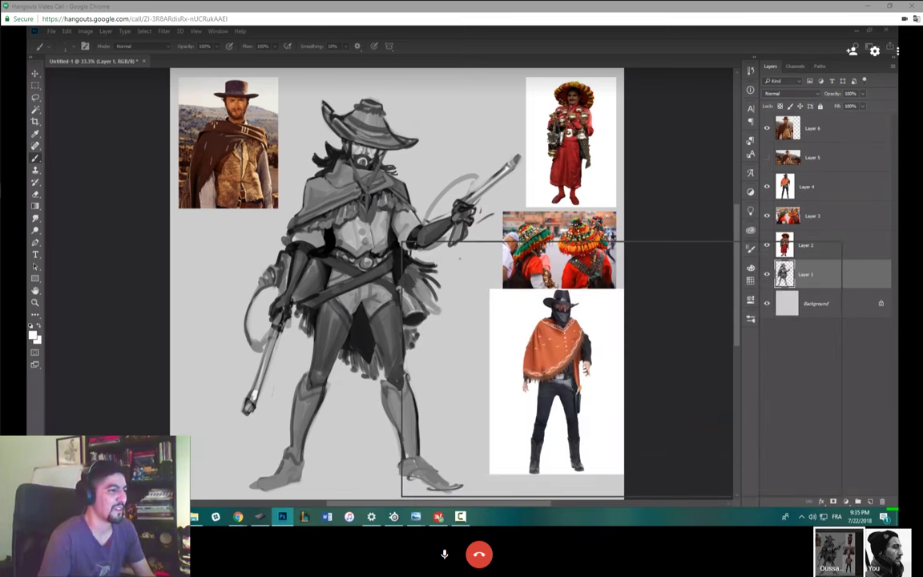
pyautogui.press('Return')
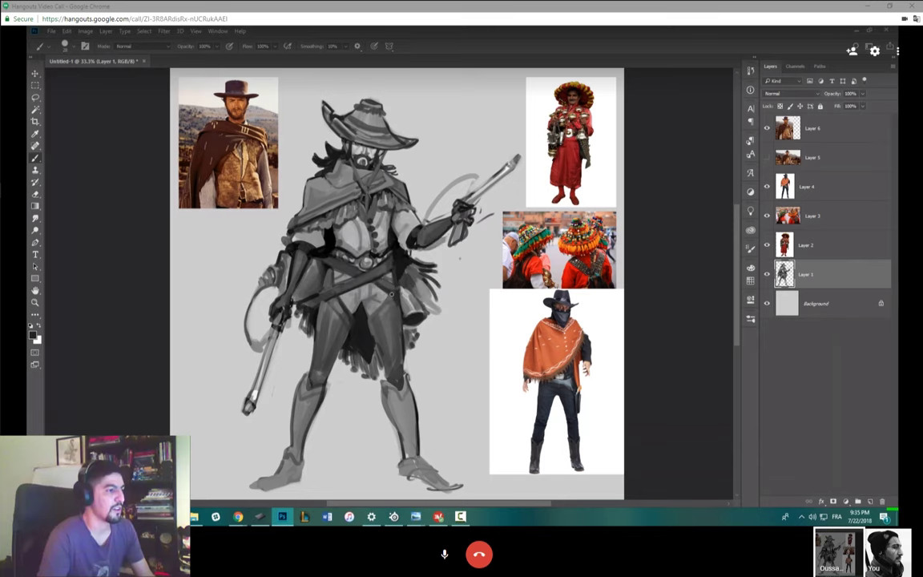
pyautogui.keyDown('alt'); pyautogui.click(358, 274); pyautogui.keyUp('alt')
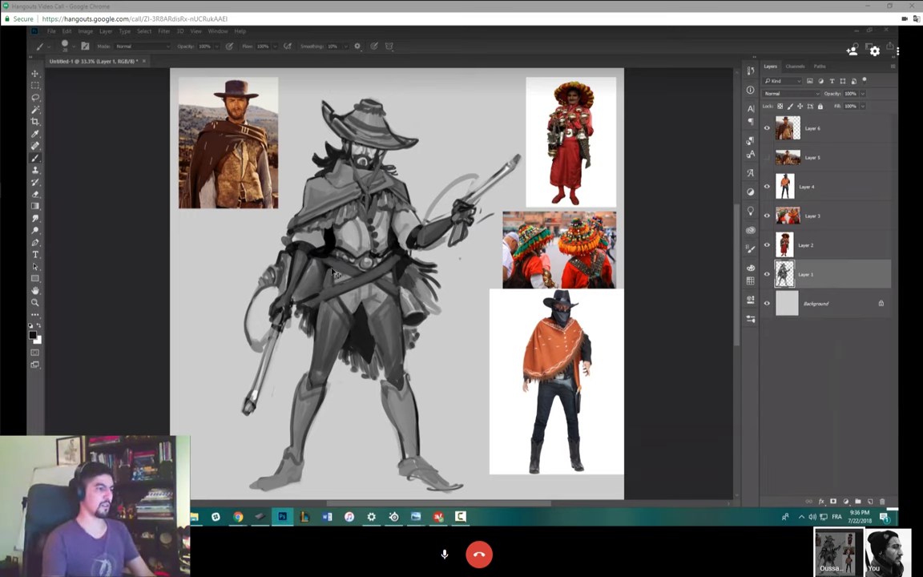
pyautogui.scroll(1, 335, 273)
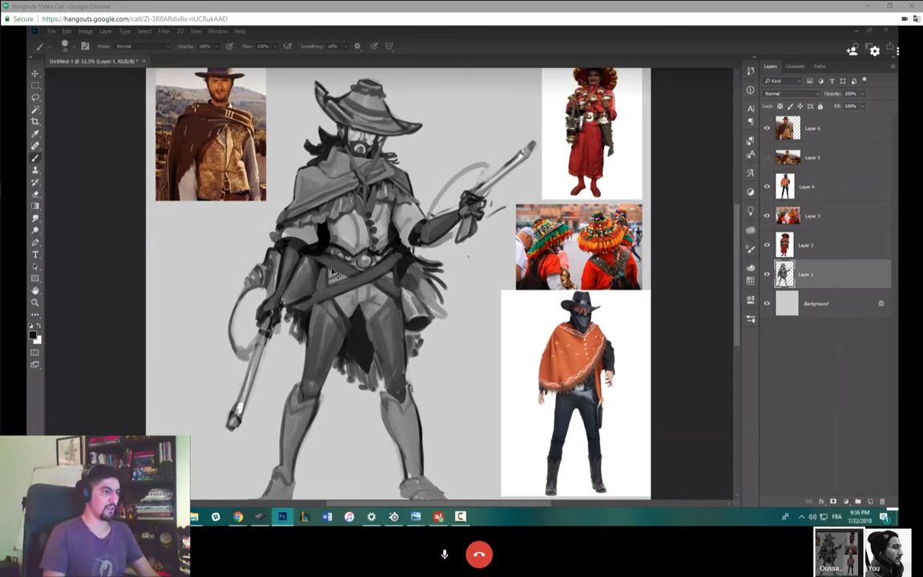
pyautogui.scroll(-1, 335, 273)
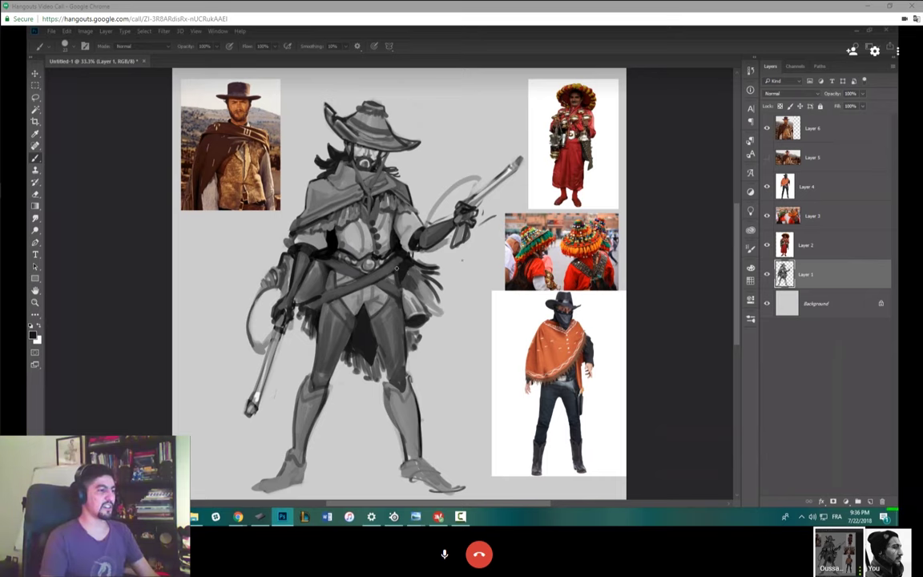
# - Sample black from the sketch and review the brush size options
pyautogui.keyDown('alt'); pyautogui.click(341, 257); pyautogui.keyUp('alt')
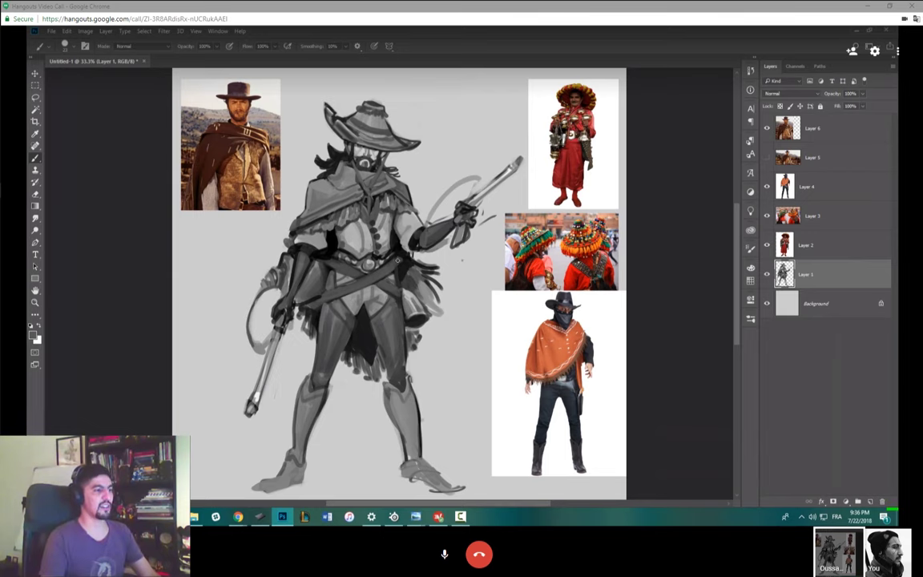
pyautogui.press('r')
pyautogui.click(380, 253)
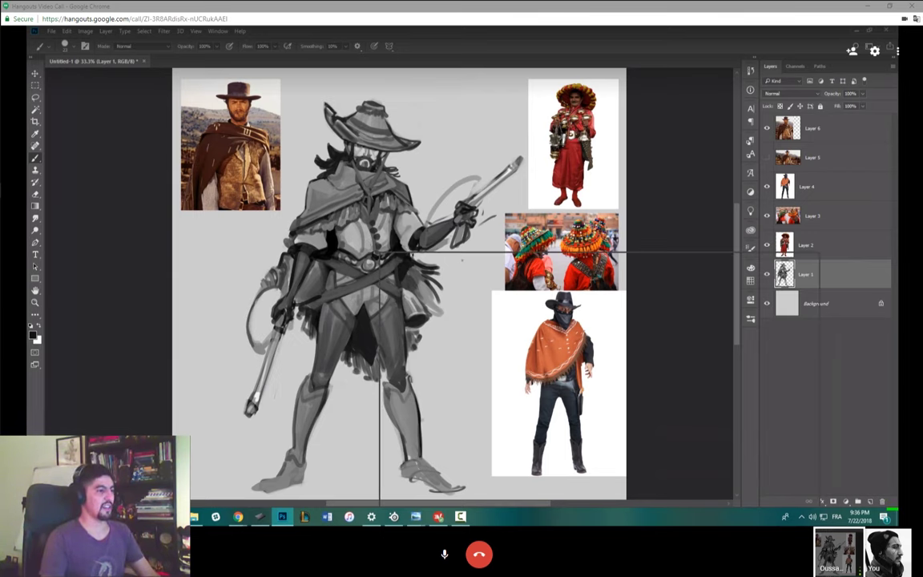
pyautogui.rightClick(379, 254)
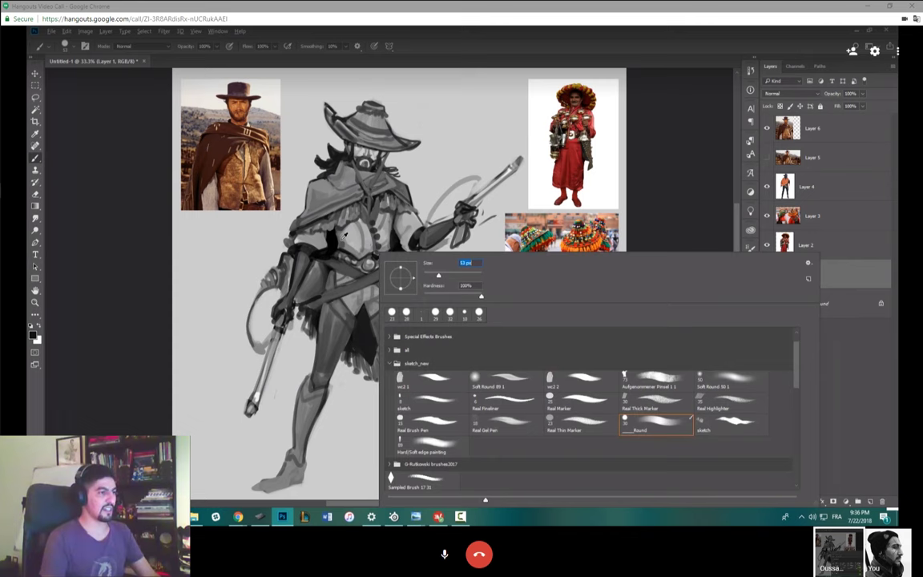
pyautogui.press('Return')
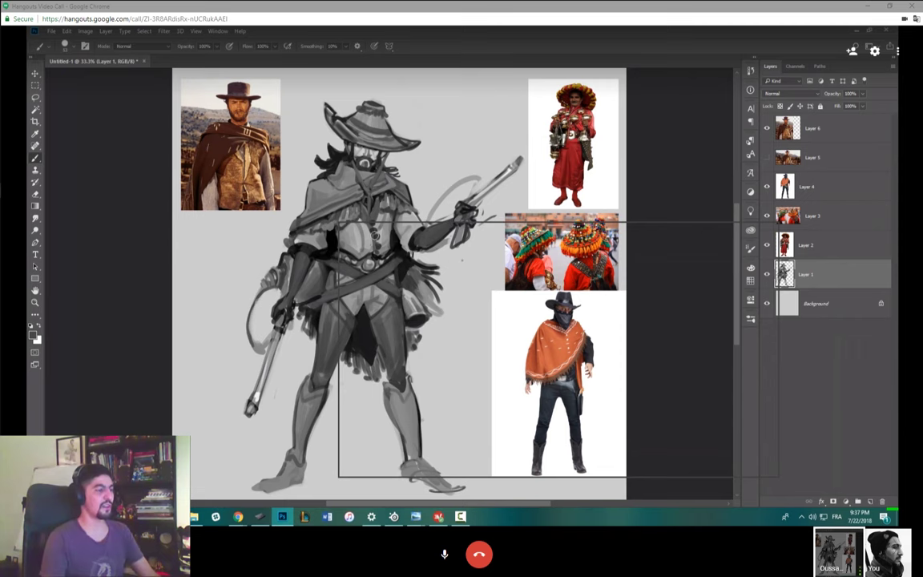
# - Set the brush to 37 px and shade the vest with a row of buttons
pyautogui.rightClick(340, 227)
pyautogui.press('Escape')
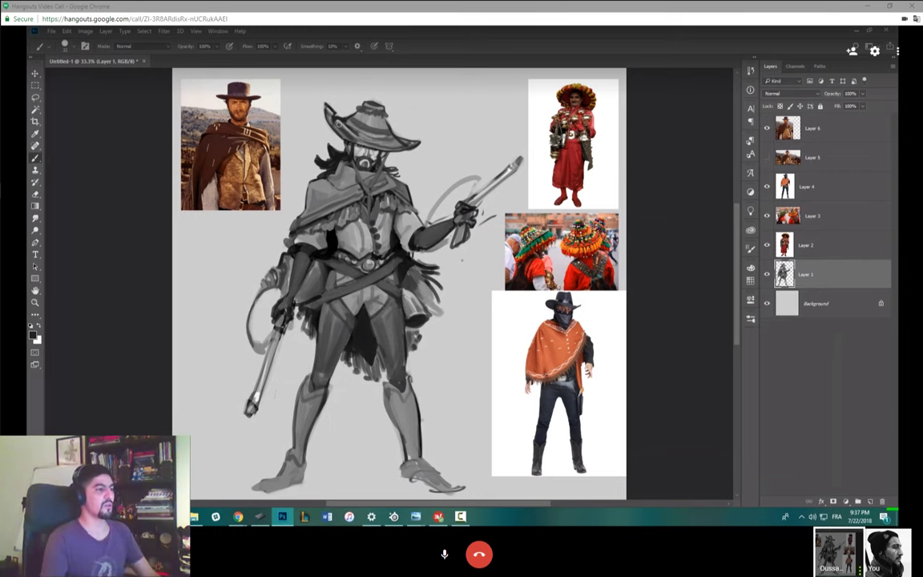
pyautogui.rightClick(423, 258)
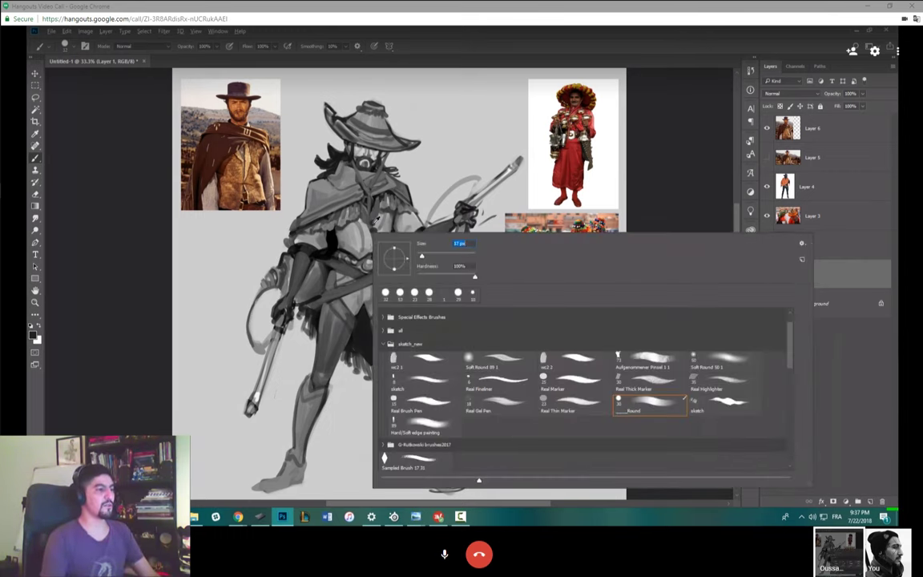
pyautogui.press('Return')
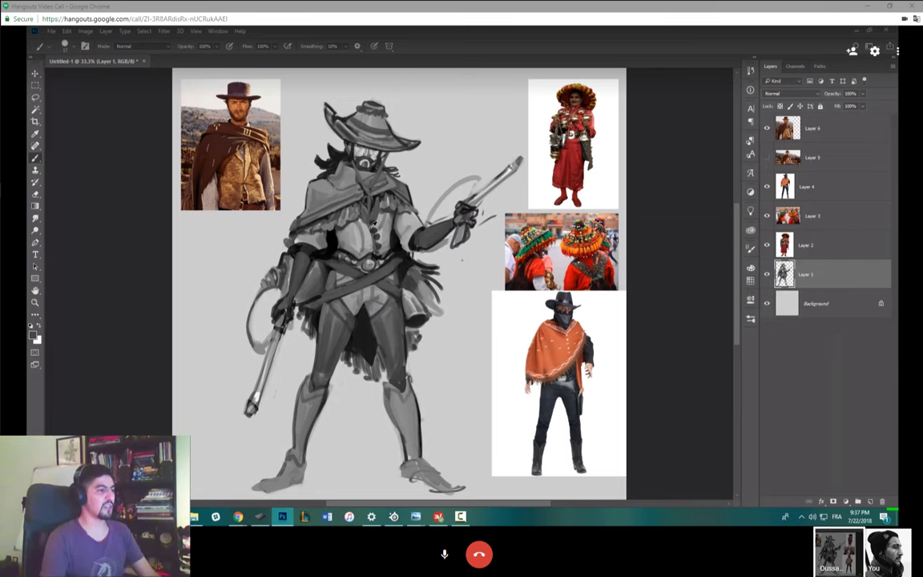
pyautogui.moveTo(380, 231); pyautogui.dragTo(373, 240)
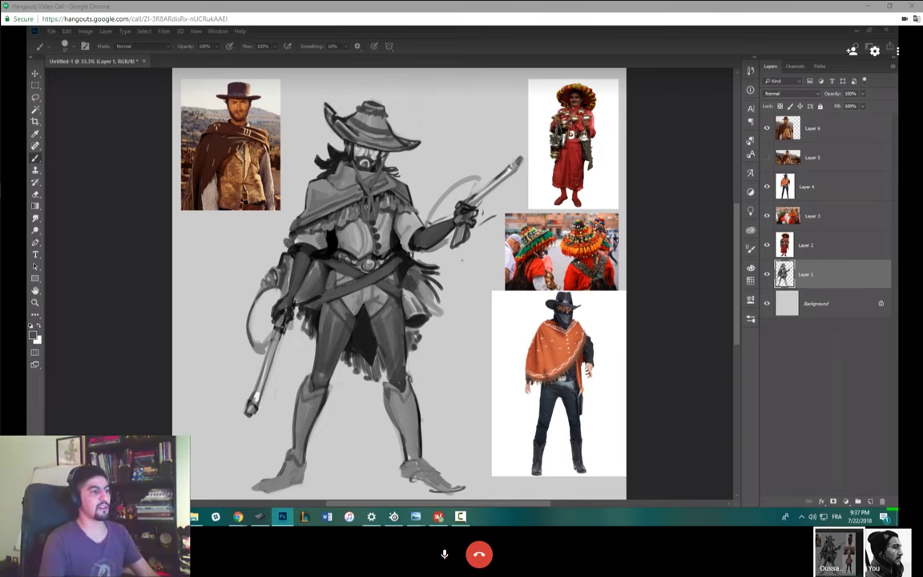
# - Paint black hair strands beside the left of the head, then resample grey
pyautogui.keyDown('alt'); pyautogui.click(331, 191); pyautogui.keyUp('alt')
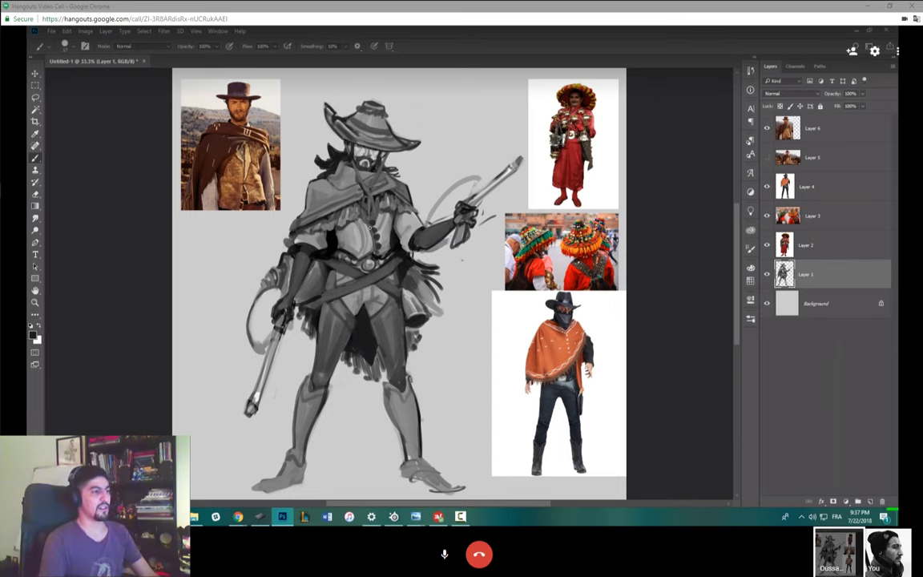
pyautogui.moveTo(335, 151); pyautogui.dragTo(322, 170)
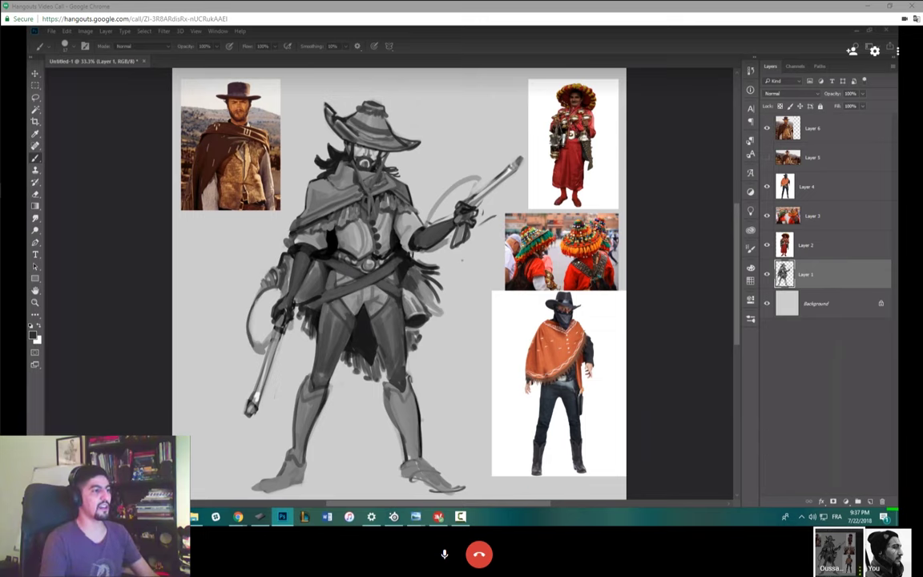
pyautogui.keyDown('alt'); pyautogui.click(461, 259); pyautogui.keyUp('alt')
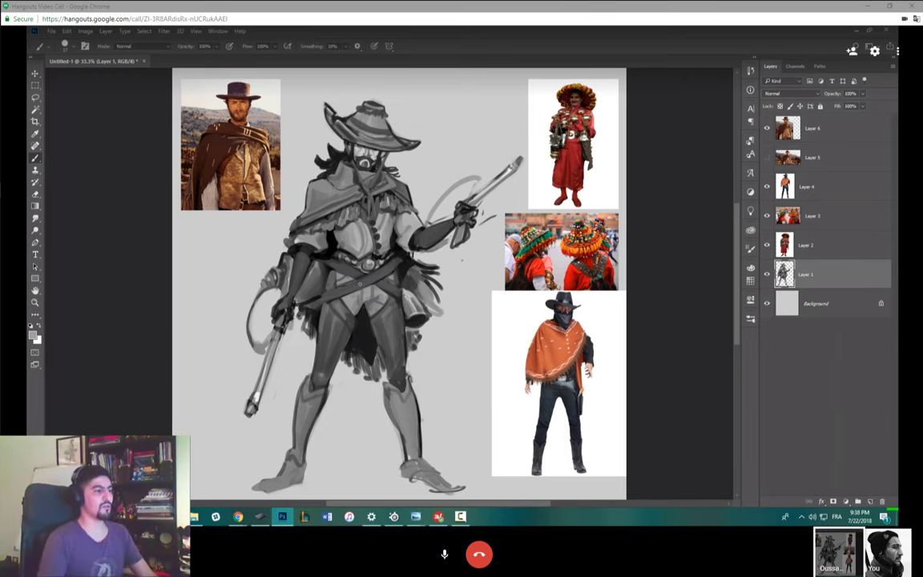
# - Paint a dark stroke down the edge of the cowboy's hip and thigh
pyautogui.press('e')
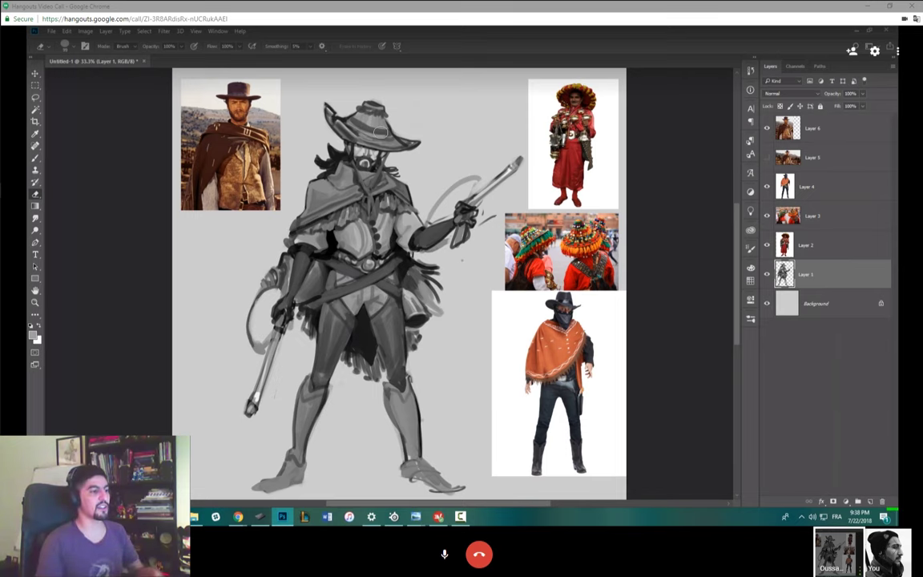
pyautogui.press('b')
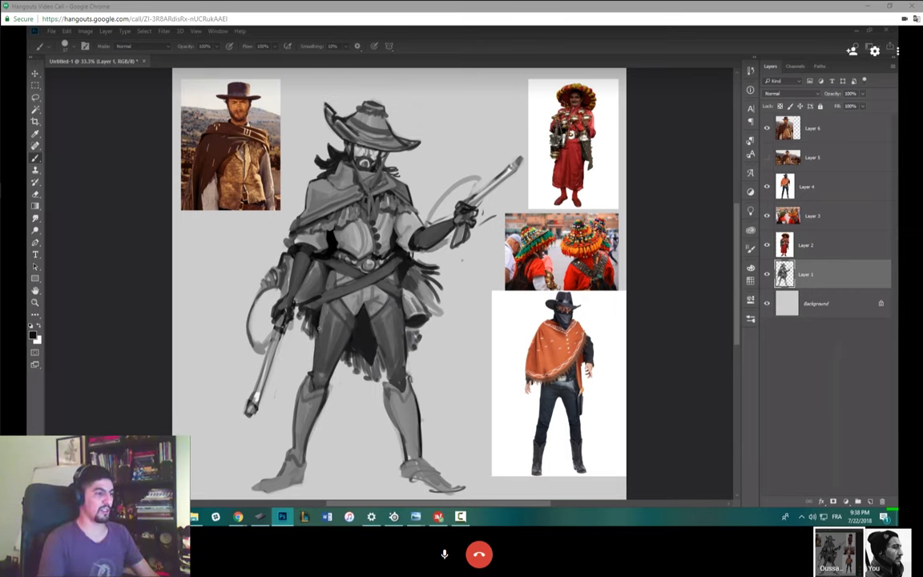
pyautogui.moveTo(287, 295); pyautogui.dragTo(281, 338)
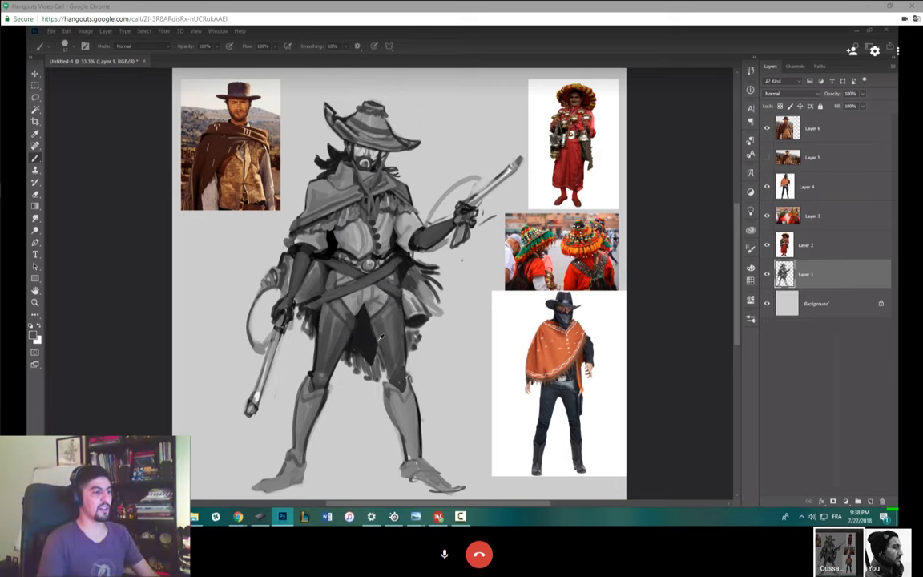
# - Darken the gap between the cowboy's legs with two deeper brush strokes
pyautogui.moveTo(343, 305); pyautogui.dragTo(348, 343)
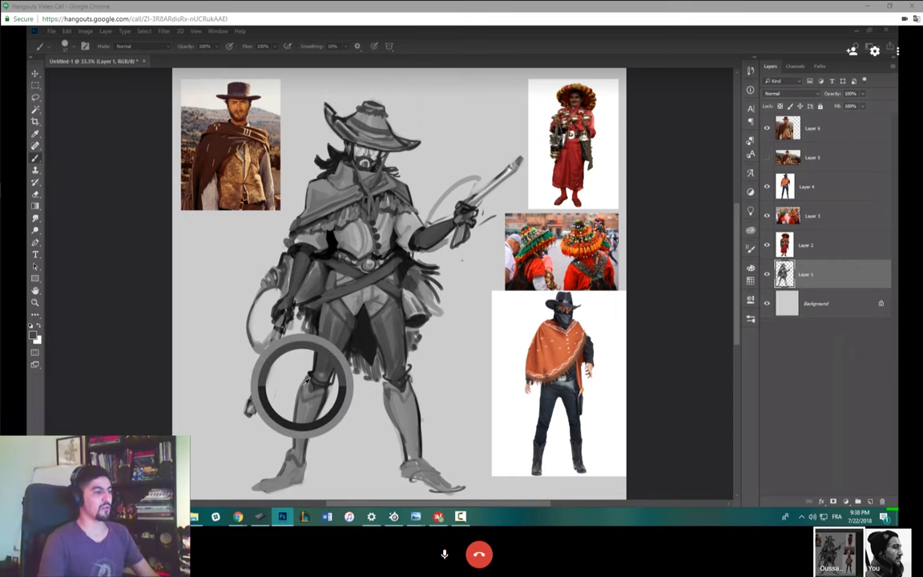
pyautogui.rightClick(361, 306)
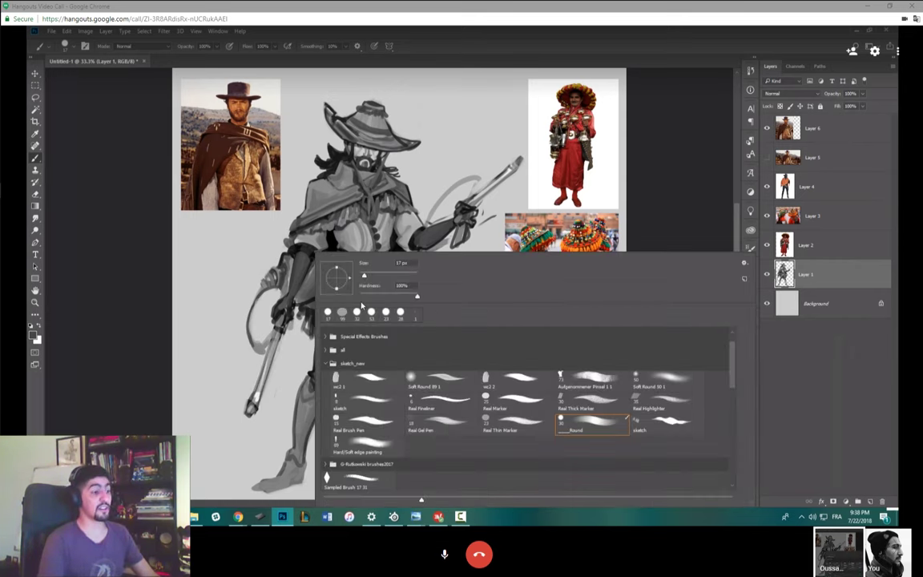
pyautogui.press('Return')
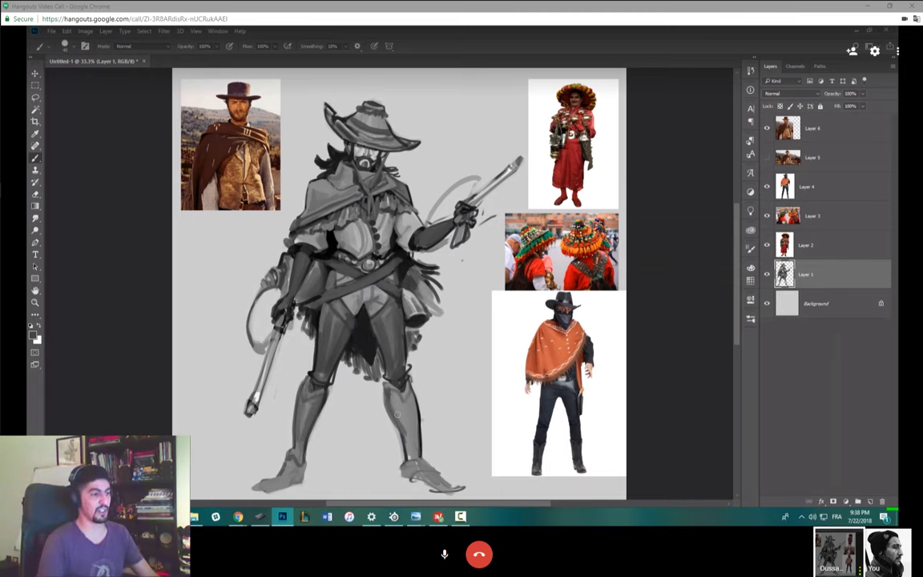
pyautogui.moveTo(357, 353); pyautogui.dragTo(373, 414)
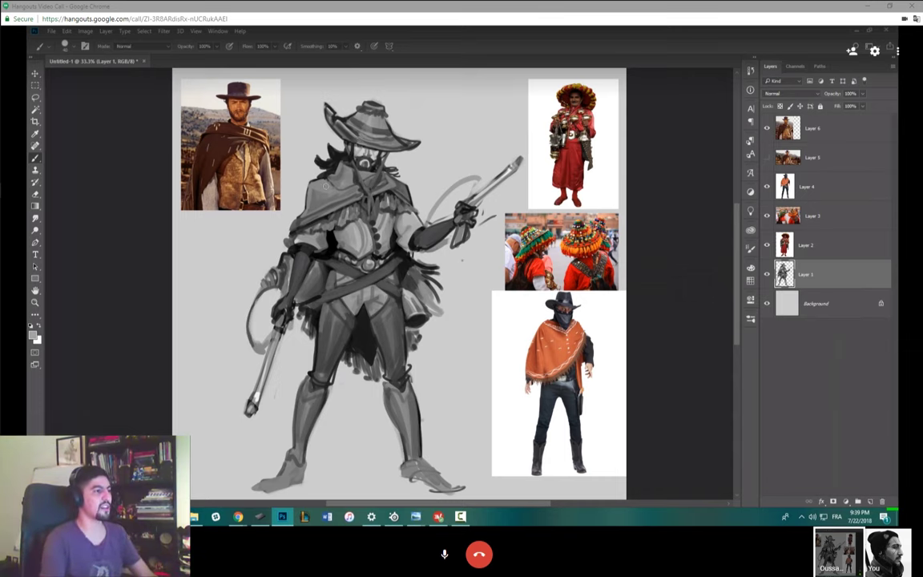
# - Check the brush size, then paint dark hair strands left of the face
pyautogui.rightClick(331, 163)
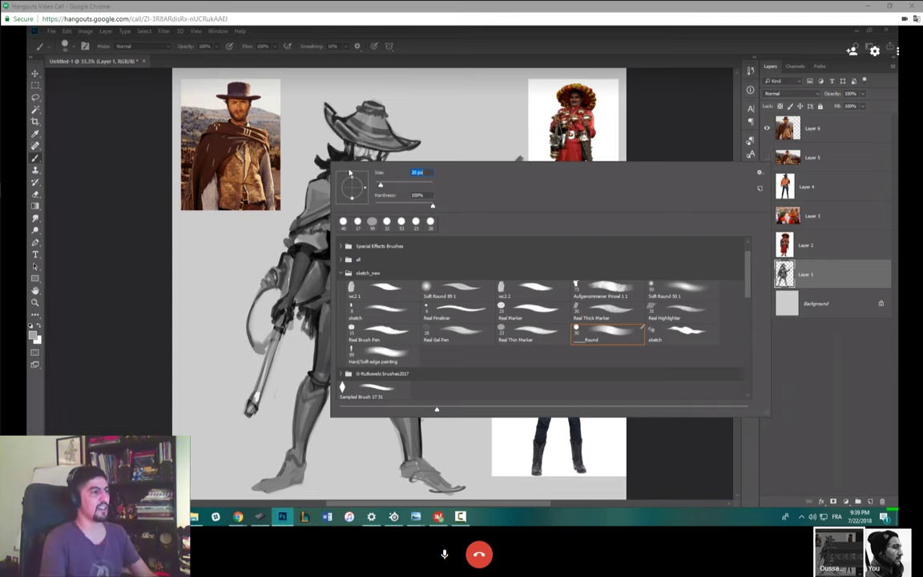
pyautogui.press('Escape')
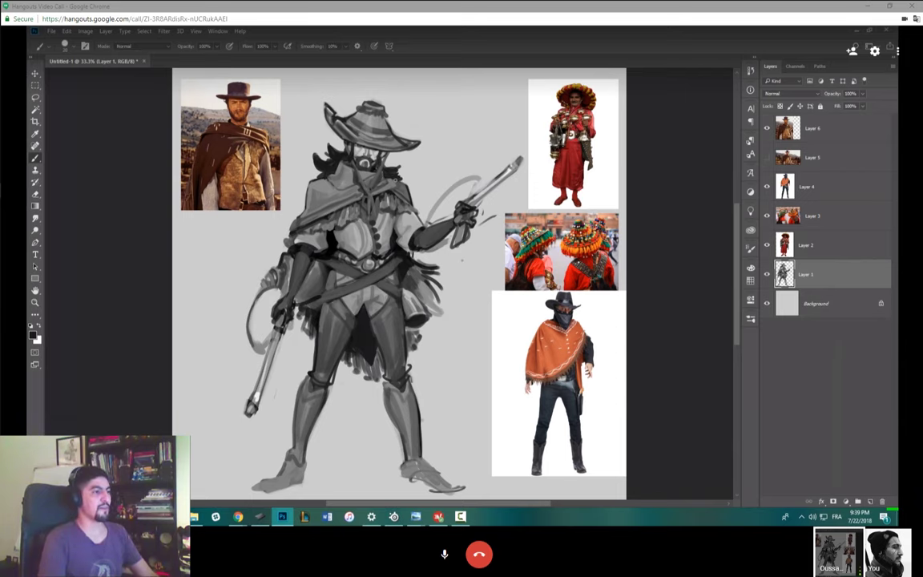
pyautogui.moveTo(358, 150)
pyautogui.mouseDown()
pyautogui.moveTo(368, 162)
pyautogui.moveTo(370, 154)
pyautogui.mouseUp()
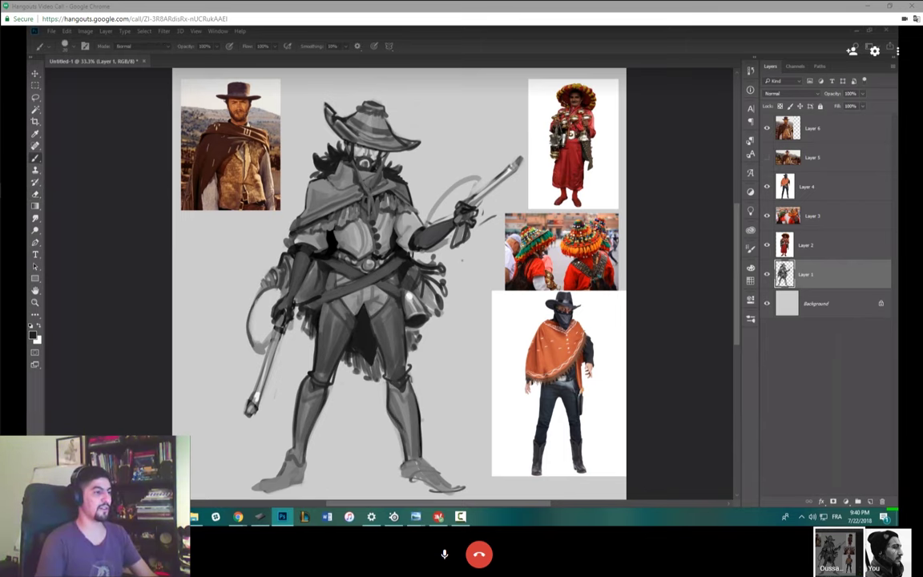
# - Clean up around the feet, lighten the right foot, and darken the lower-left rifle barrel
pyautogui.press('e')
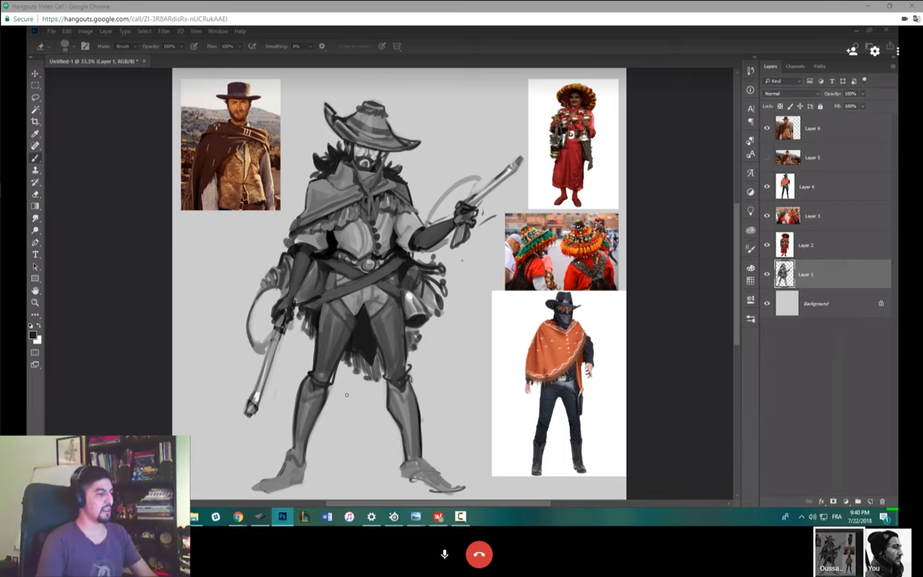
pyautogui.press('b')
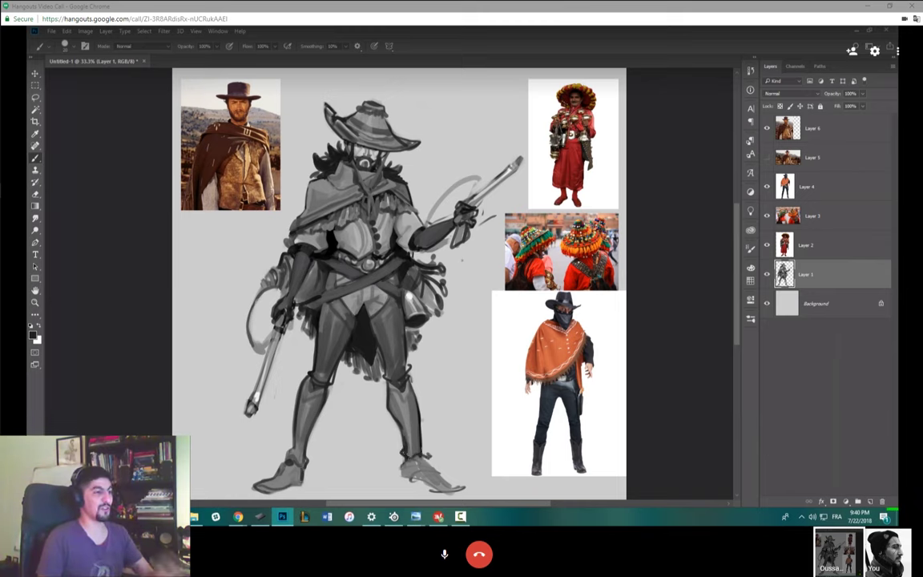
pyautogui.press('e')
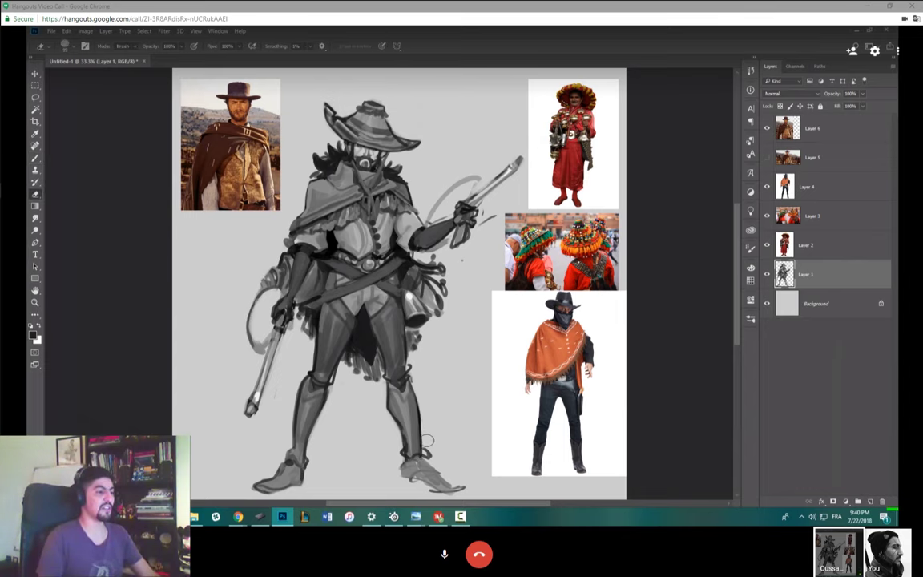
pyautogui.press('b')
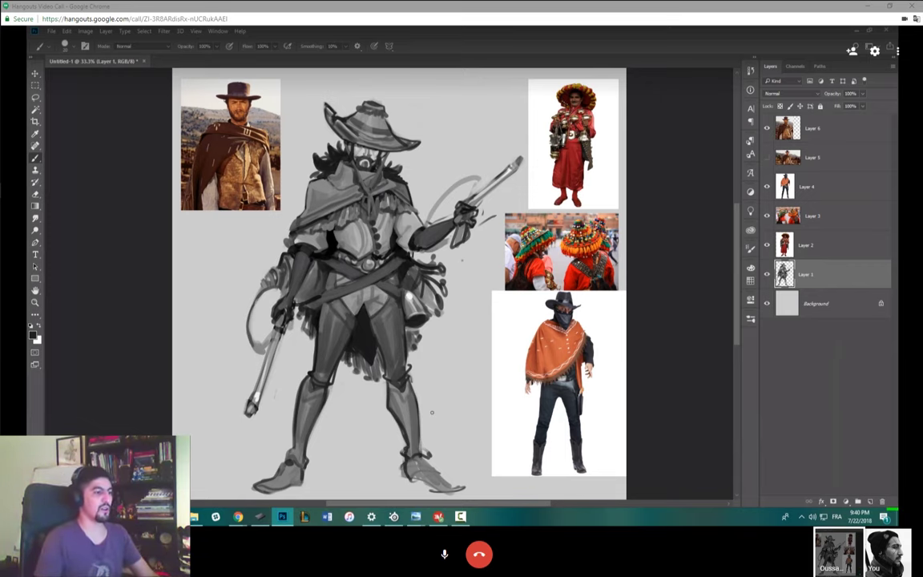
pyautogui.moveTo(404, 461); pyautogui.dragTo(413, 481)
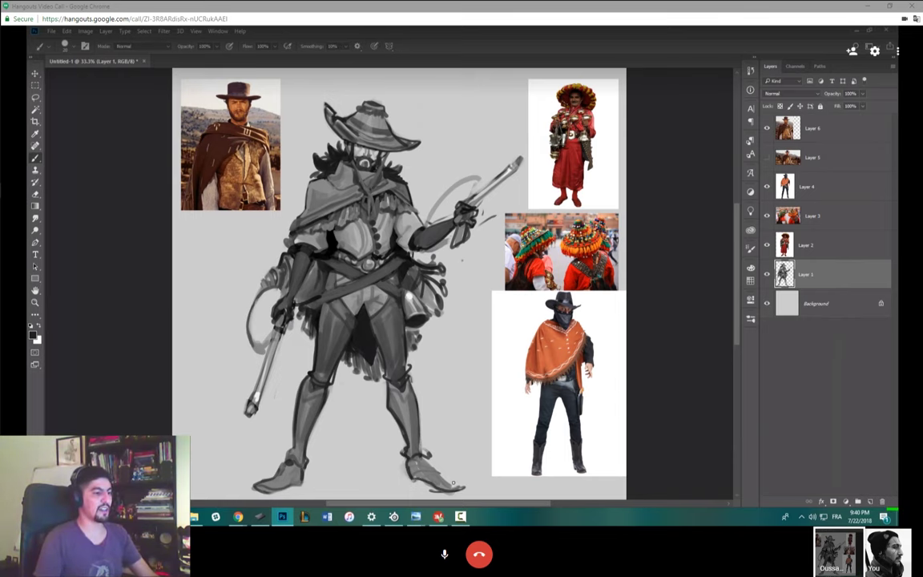
pyautogui.press('e')
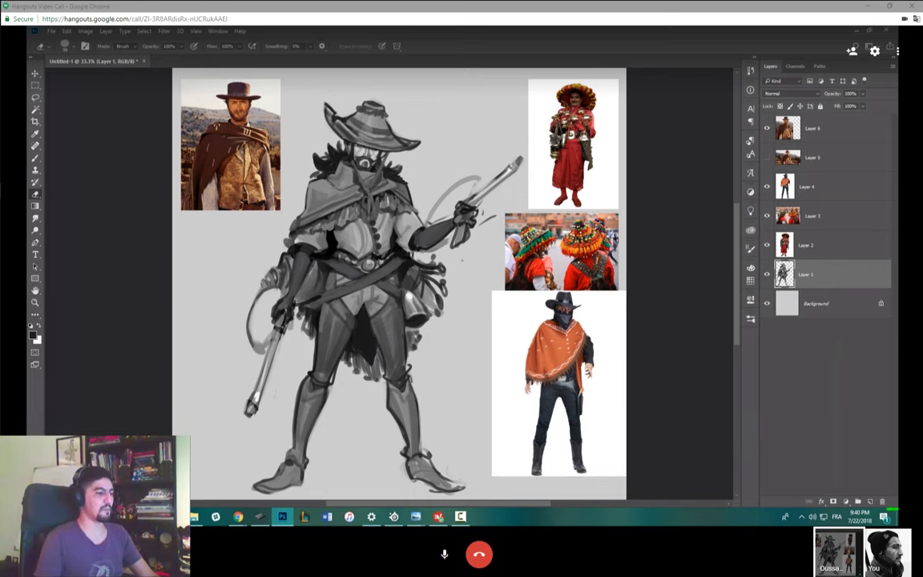
pyautogui.press('b')
pyautogui.press('b')
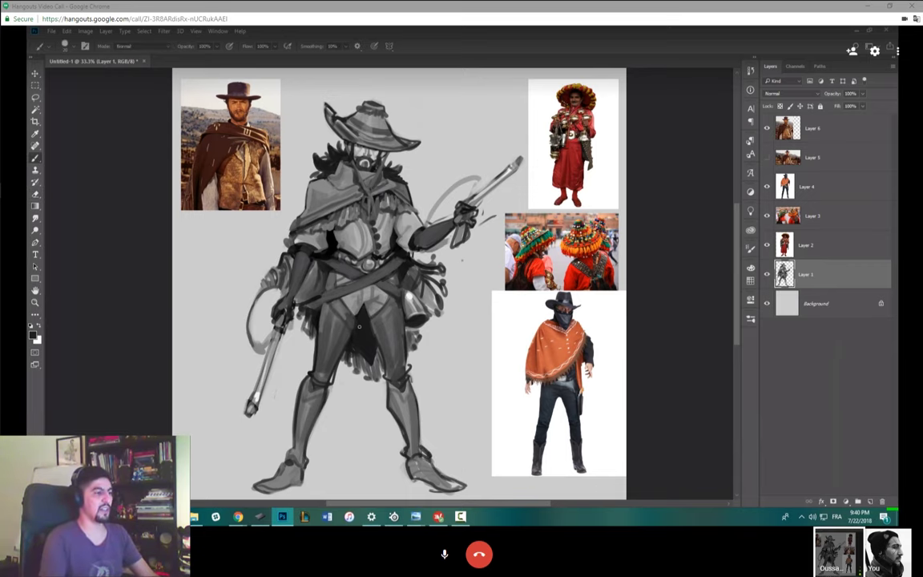
pyautogui.moveTo(279, 319); pyautogui.dragTo(258, 401)
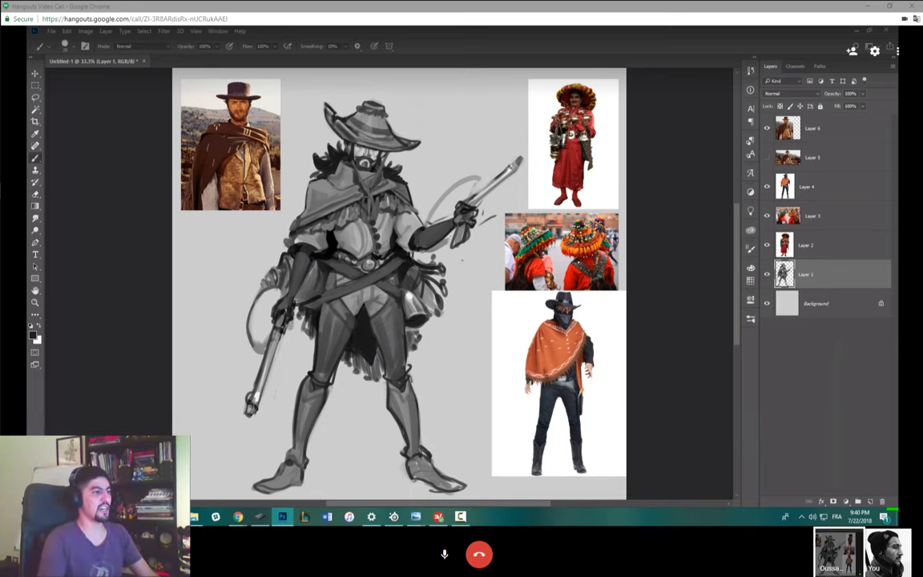
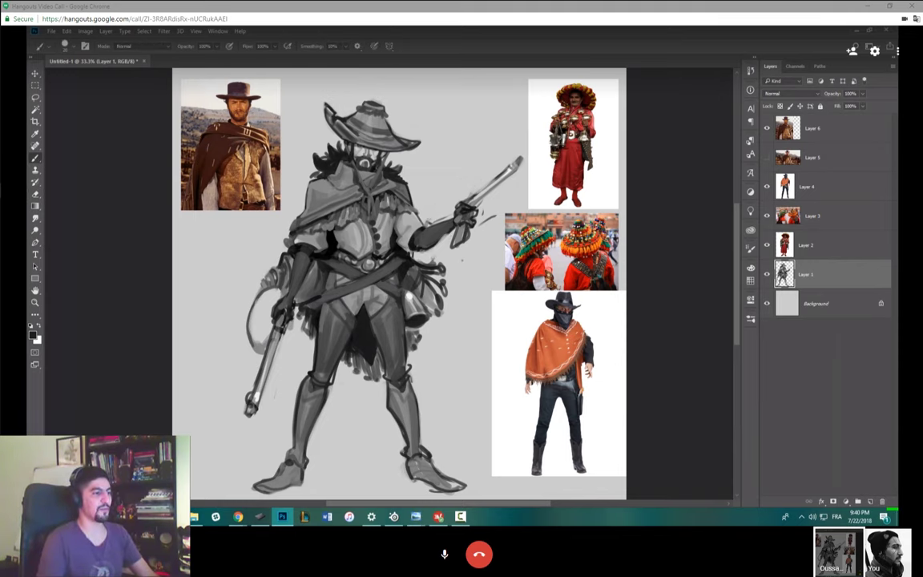
# - Paint a curved grey rope loop beside the right hip
pyautogui.rightClick(467, 265)
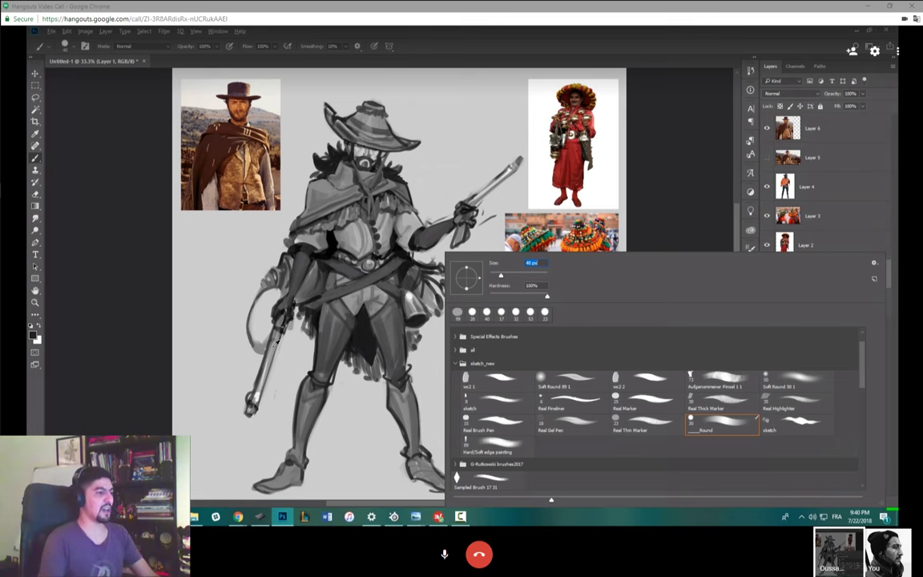
pyautogui.press('Escape')
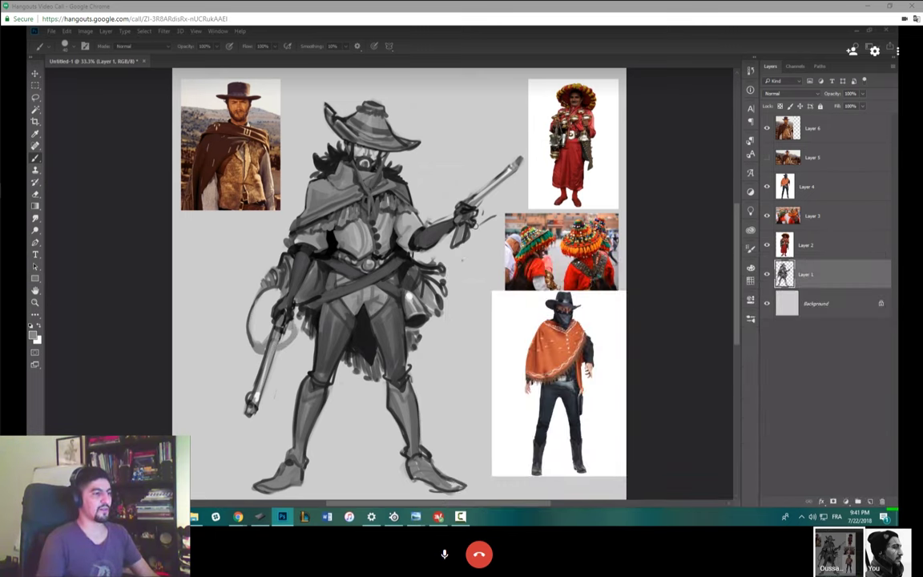
pyautogui.moveTo(471, 256); pyautogui.dragTo(446, 298)
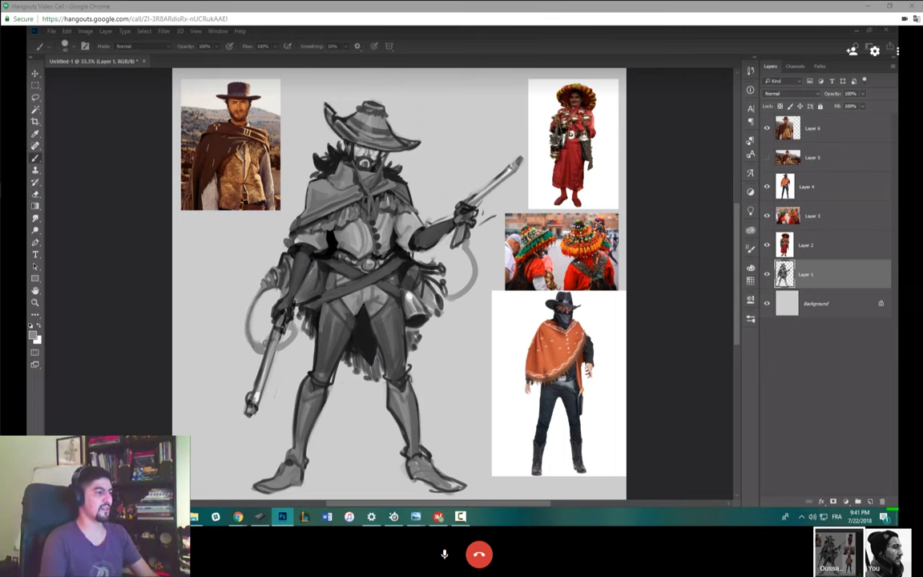
# - Sample grey from the pistol, then paint a light white stroke over the shoulder and arm
pyautogui.click(273, 331)
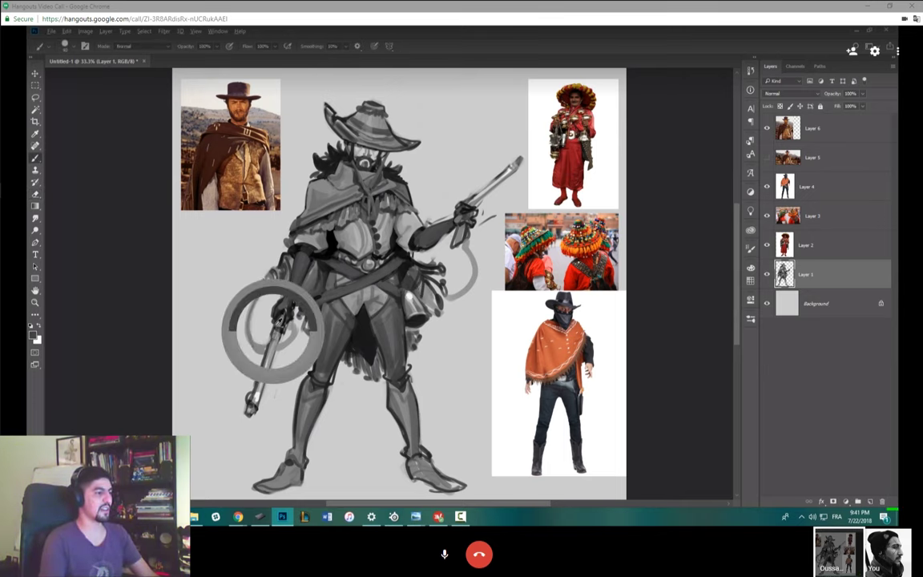
pyautogui.press('e')
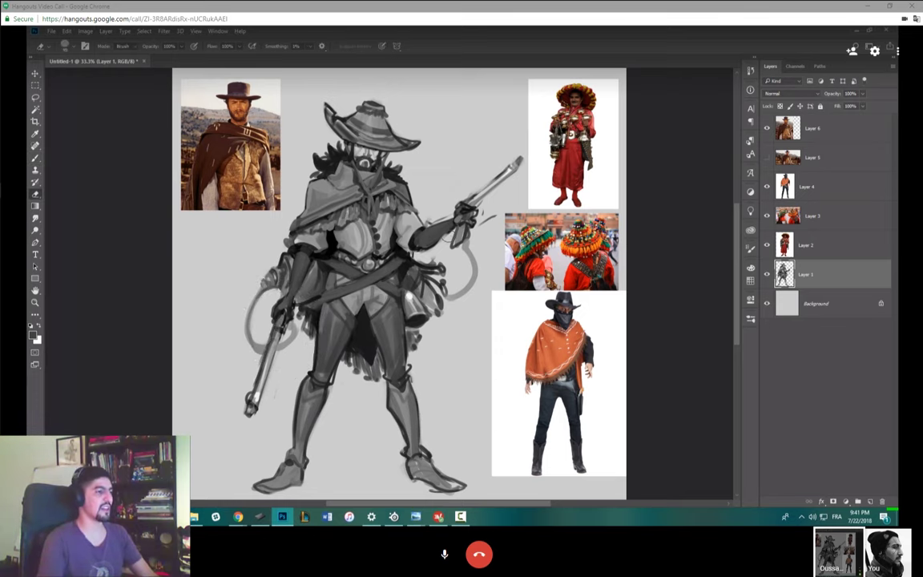
pyautogui.press('b')
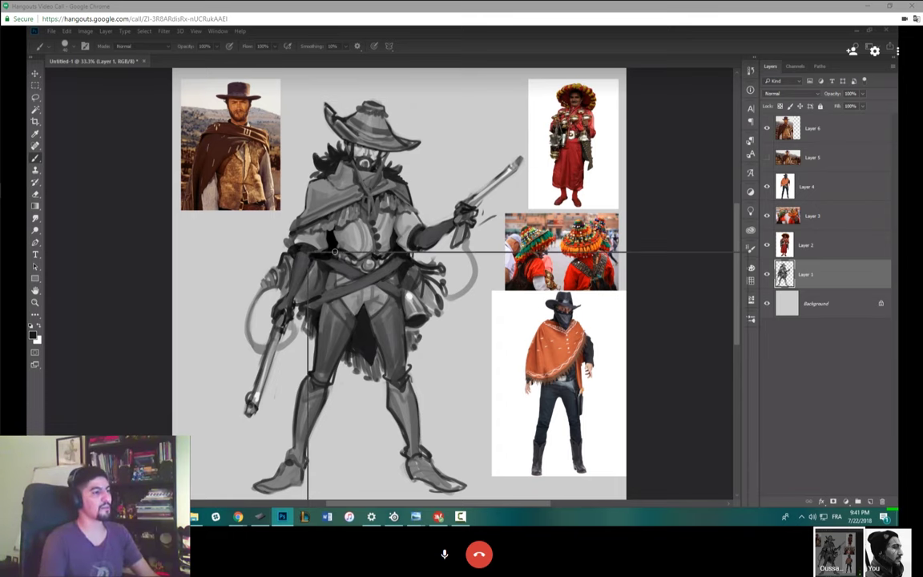
pyautogui.rightClick(314, 256)
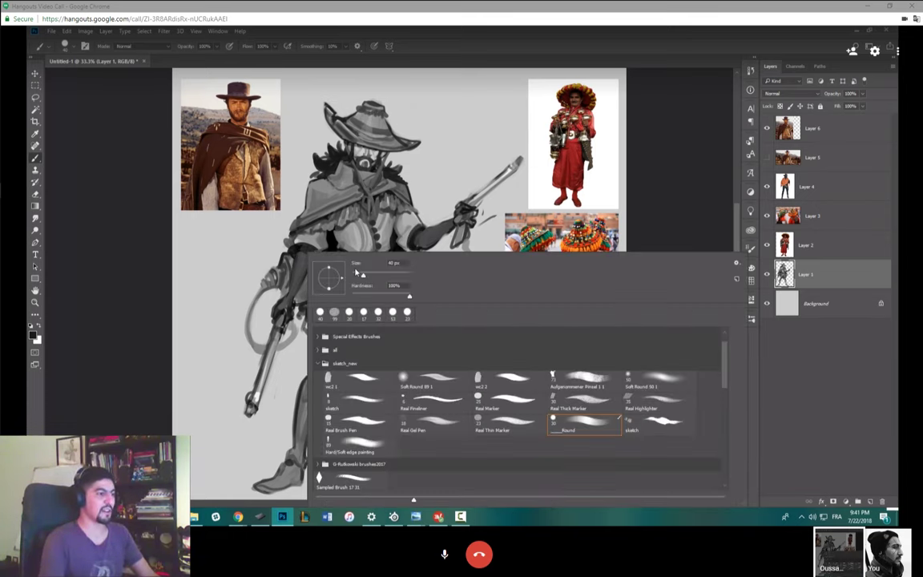
pyautogui.press('Escape')
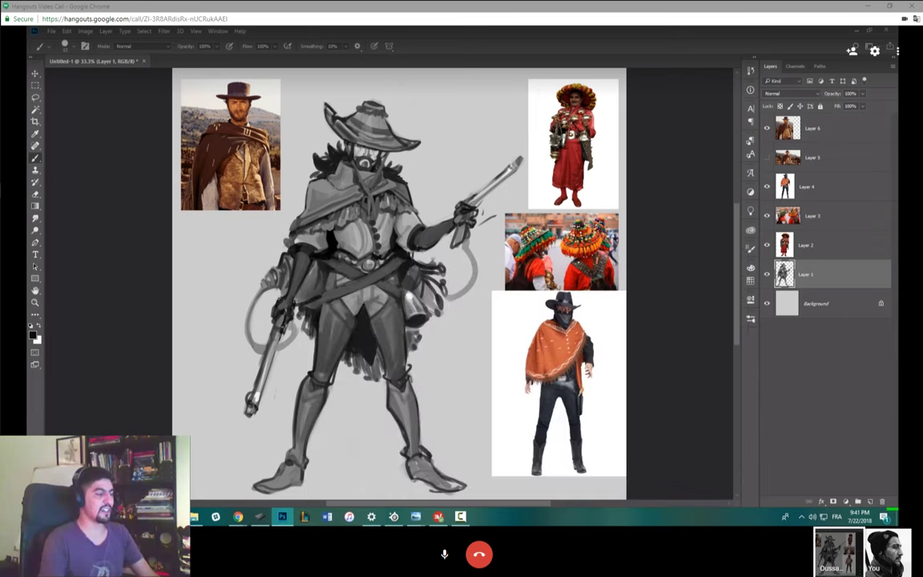
pyautogui.press('x')
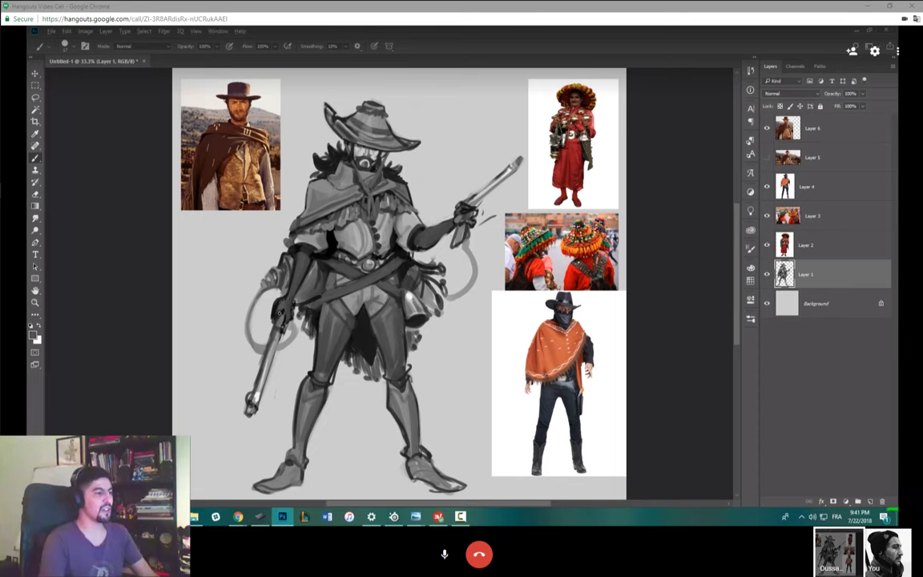
pyautogui.press('x')
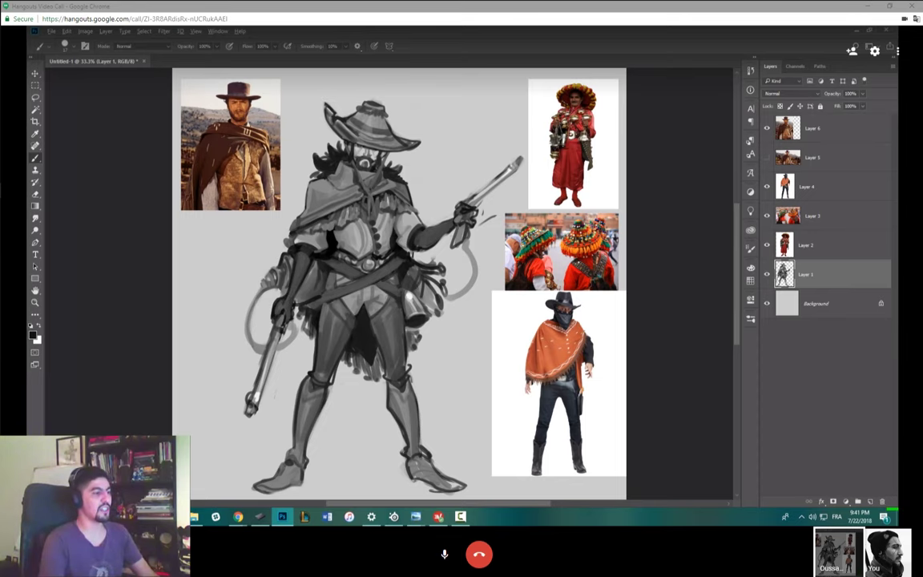
pyautogui.press('x')
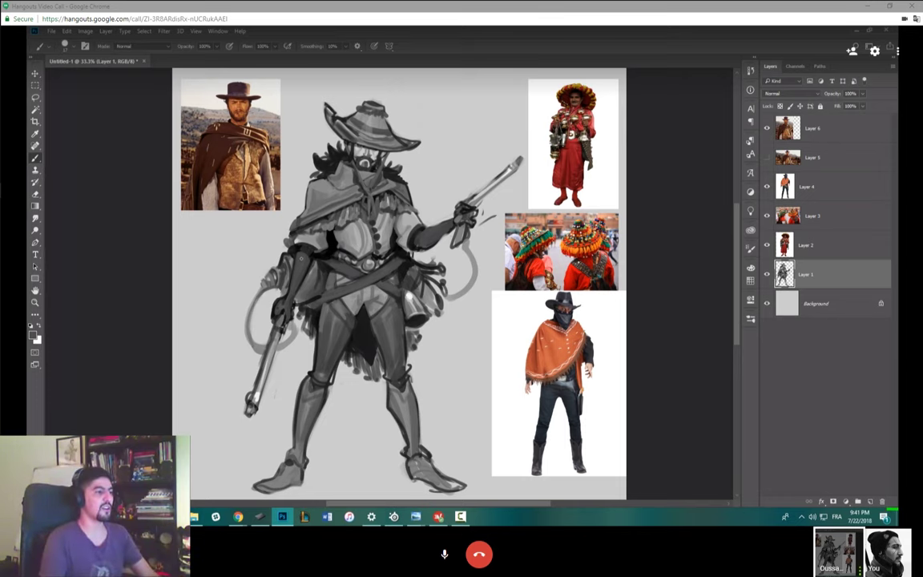
pyautogui.moveTo(284, 226); pyautogui.dragTo(307, 251)
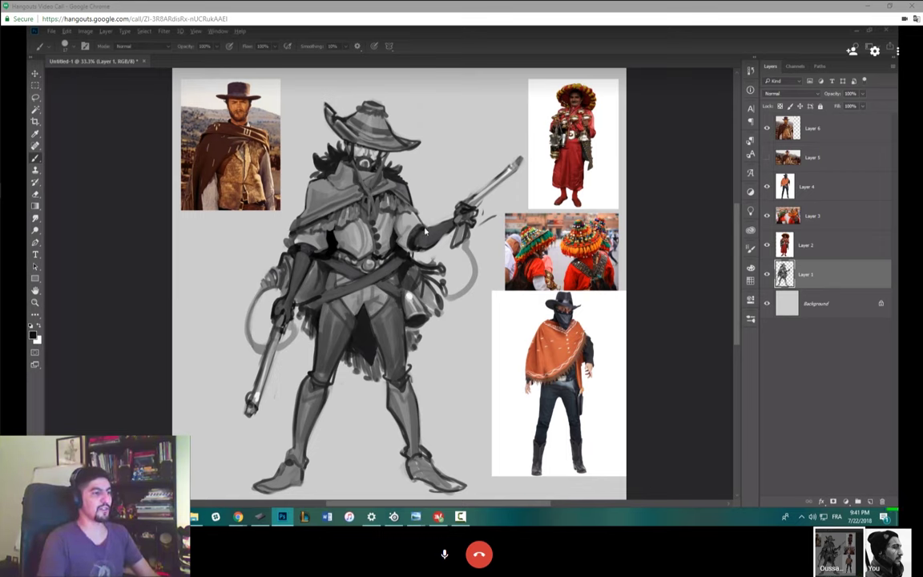
# - Alternate erasing and painting to reshape the poncho edge over the shoulders
pyautogui.press('e')
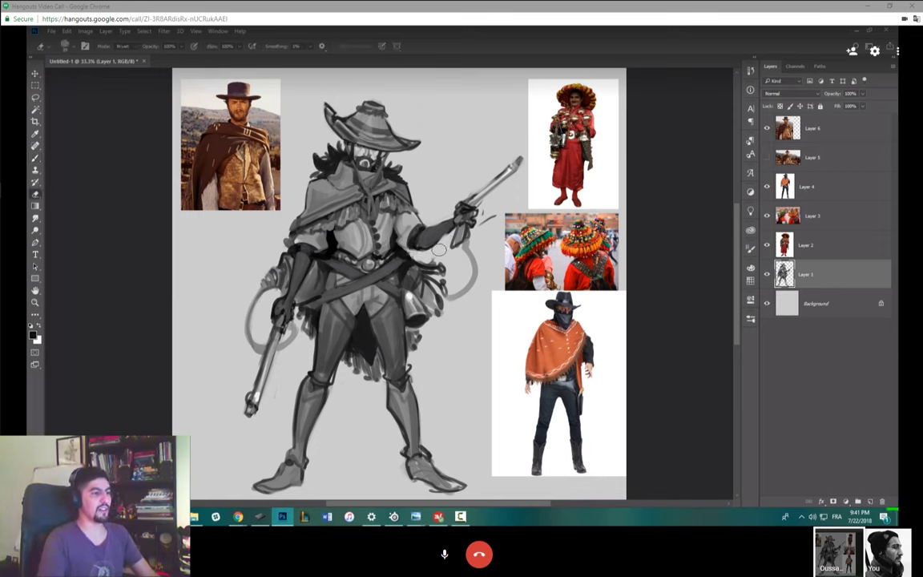
pyautogui.press('b')
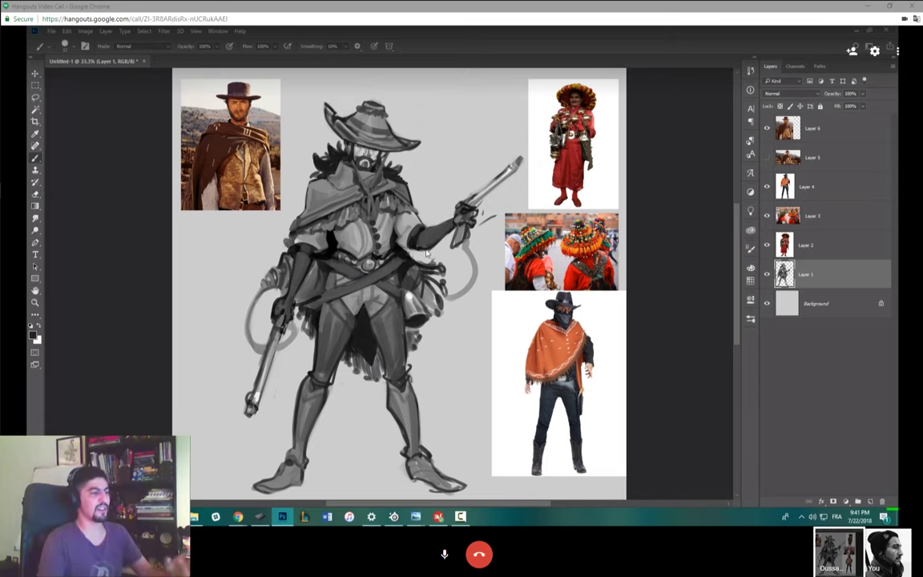
pyautogui.press('e')
pyautogui.press('b')
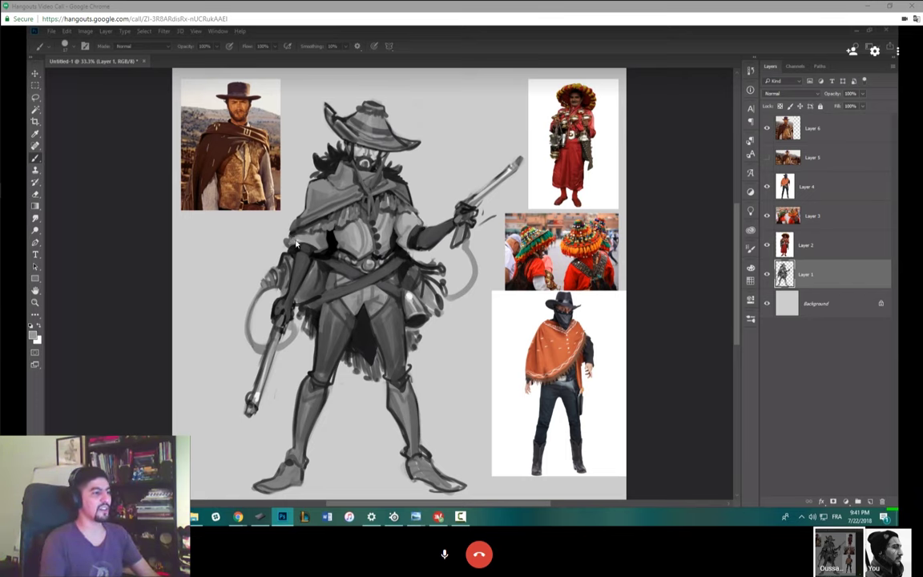
pyautogui.press('e')
pyautogui.press('b')
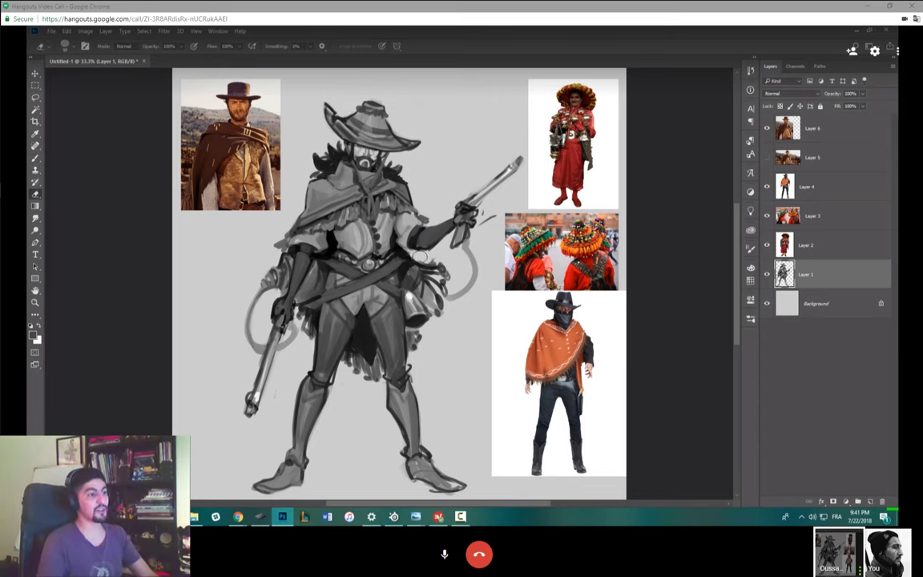
pyautogui.press('e')
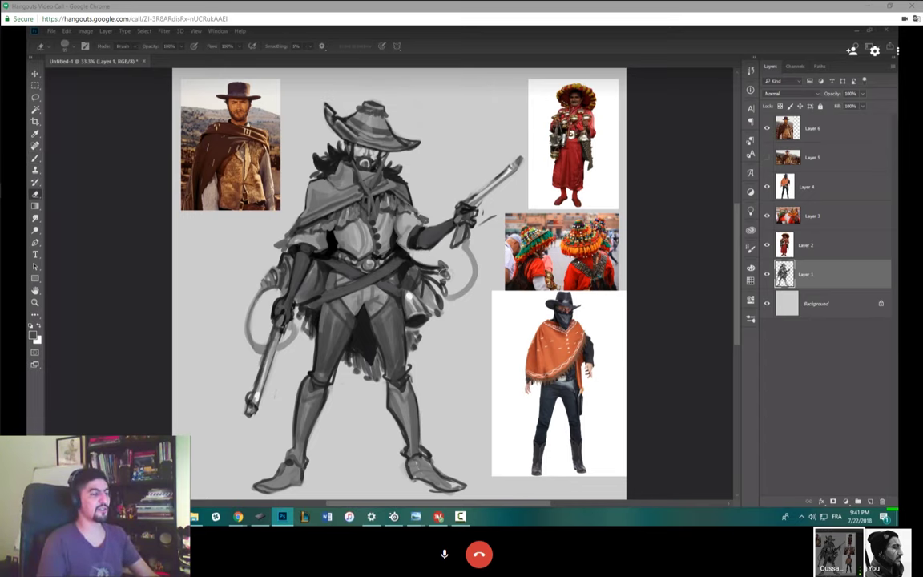
pyautogui.press('b')
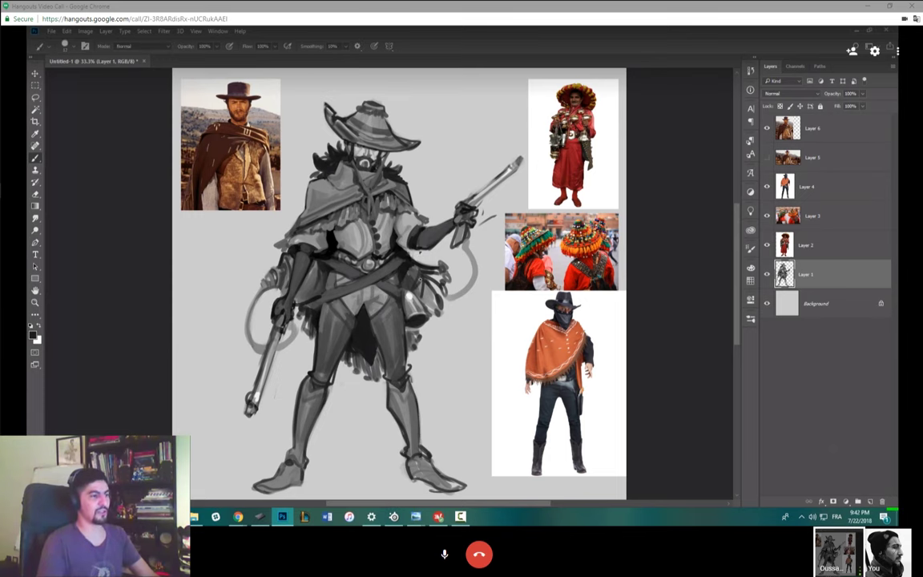
# - Enlarge the brush well beyond 17 px and set black as the painting colour
pyautogui.rightClick(424, 257)
pyautogui.moveTo(469, 276); pyautogui.dragTo(473, 277)
pyautogui.press('Return')
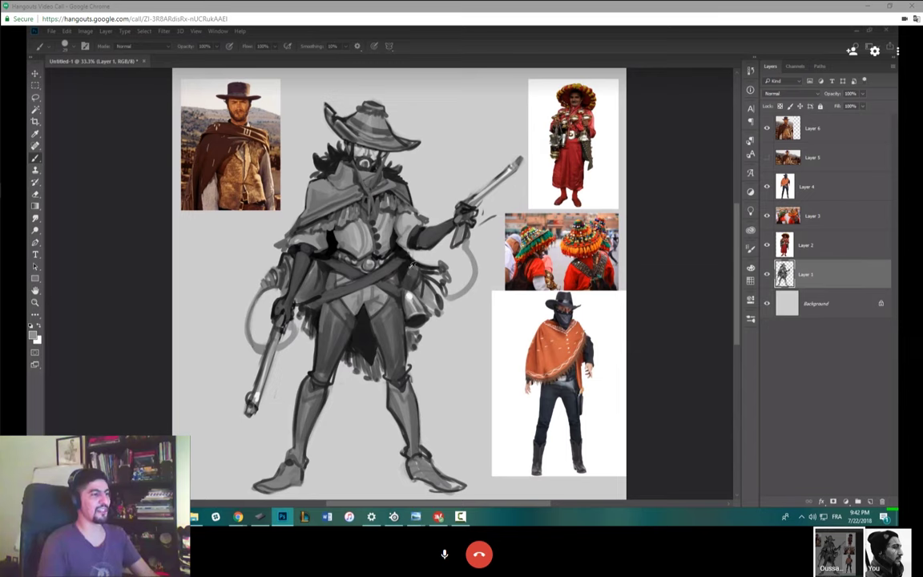
pyautogui.press('d')
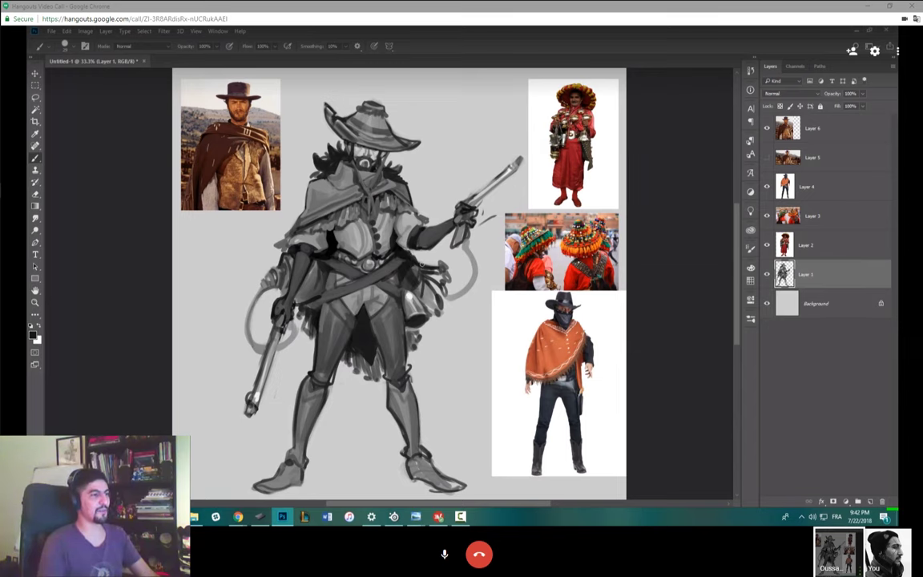
pyautogui.rightClick(349, 156)
pyautogui.moveTo(398, 177); pyautogui.dragTo(432, 176)
pyautogui.press('Return')
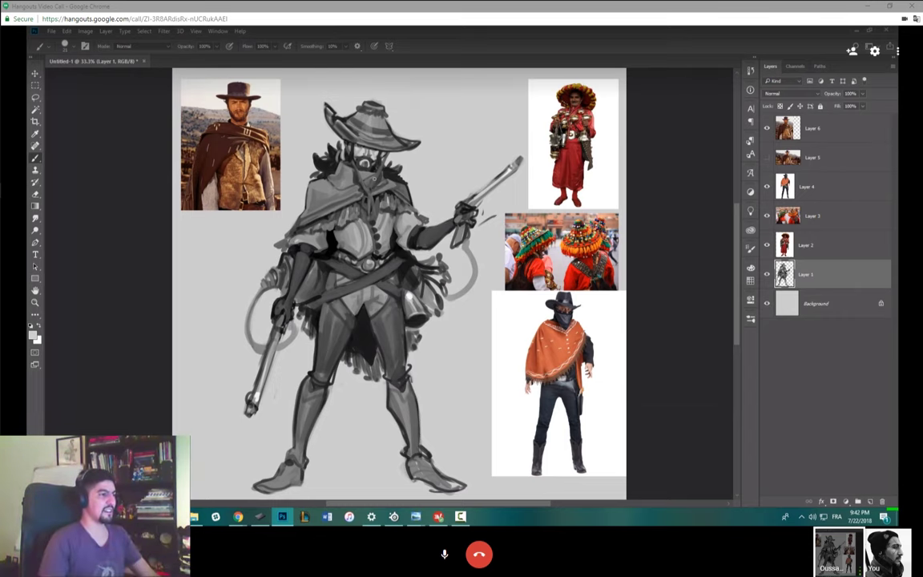
# - Sample chest tones and paint dark button dots down the vest
pyautogui.keyDown('alt'); pyautogui.click(341, 256); pyautogui.keyUp('alt')
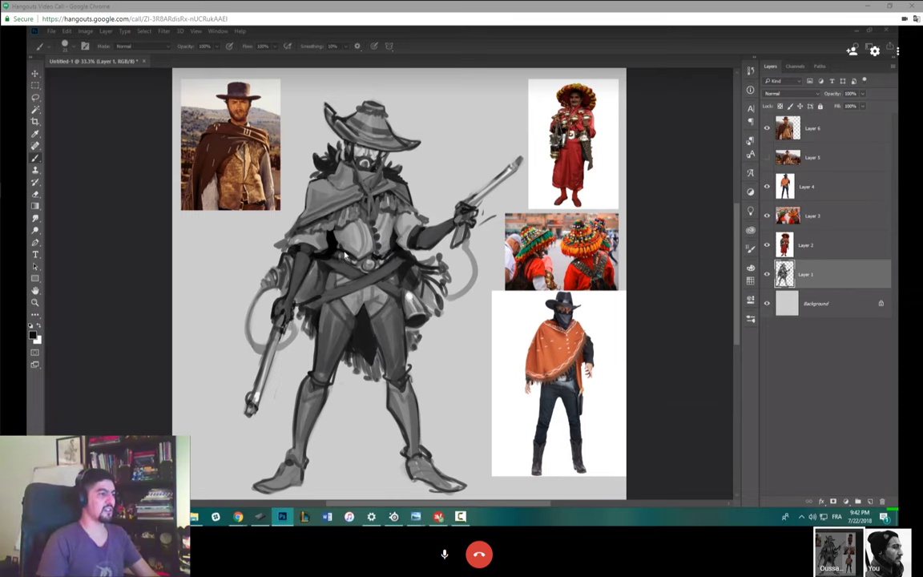
pyautogui.keyDown('alt'); pyautogui.click(353, 223); pyautogui.keyUp('alt')
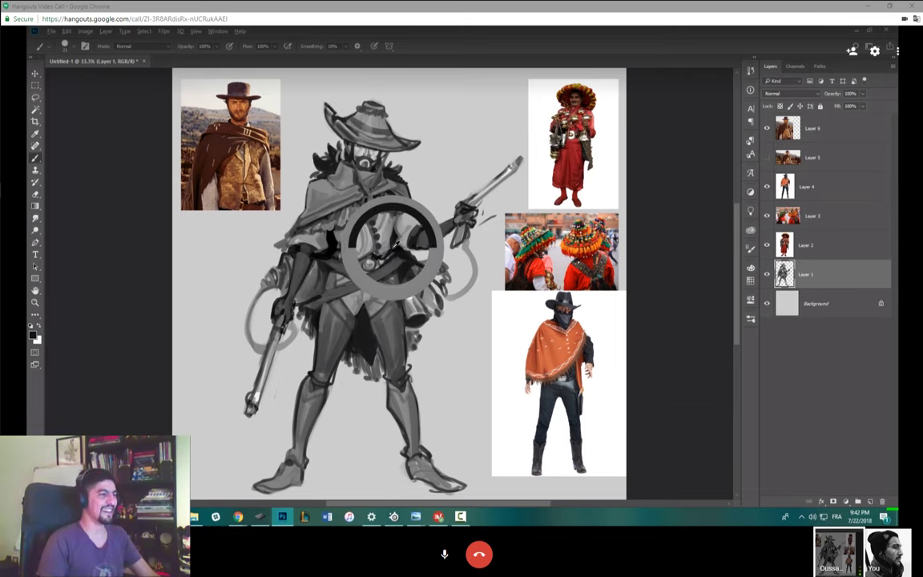
pyautogui.keyDown('alt'); pyautogui.click(314, 226); pyautogui.keyUp('alt')
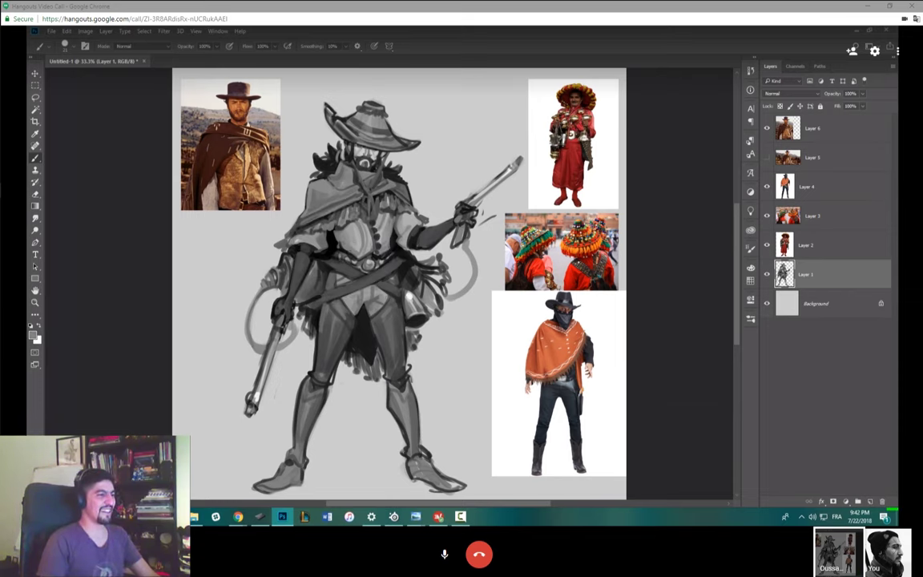
pyautogui.keyDown('alt'); pyautogui.click(332, 222); pyautogui.keyUp('alt')
pyautogui.moveTo(371, 232); pyautogui.dragTo(372, 258)
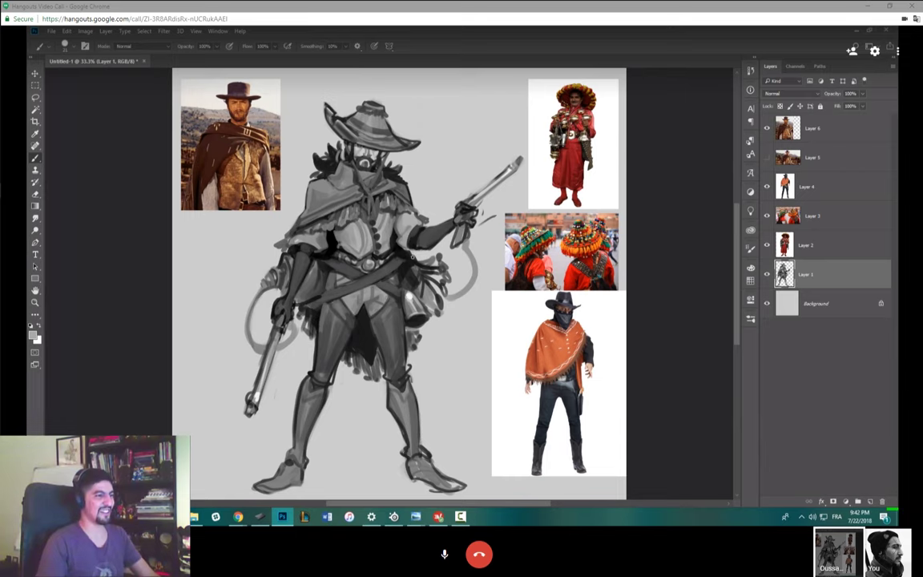
pyautogui.press('e')
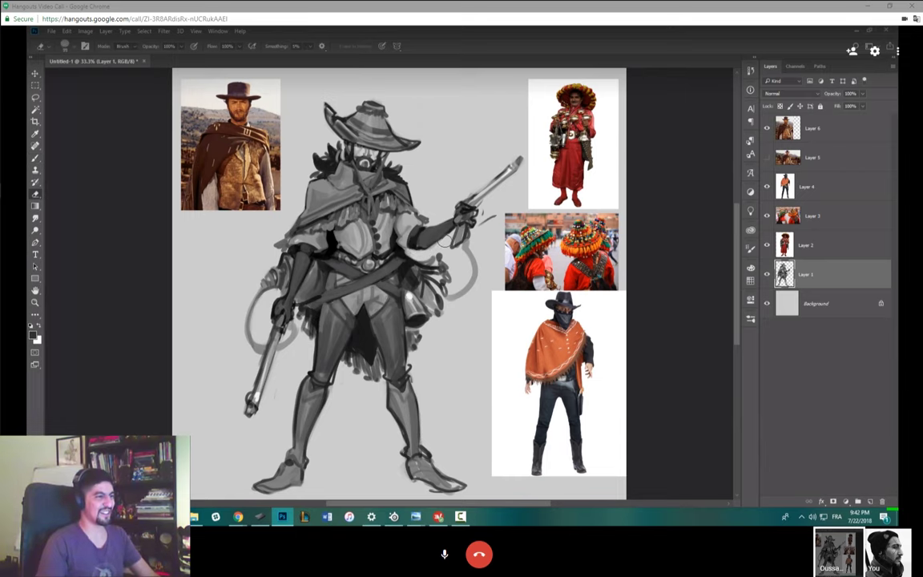
pyautogui.press('b')
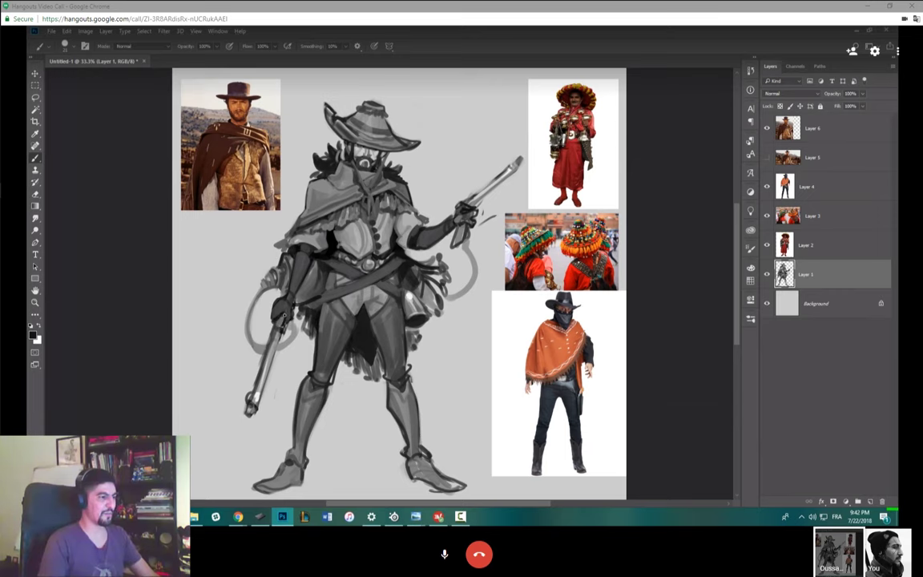
# - Paint a white highlight down the lower rifle barrel, then pick a mid grey
pyautogui.press('x')
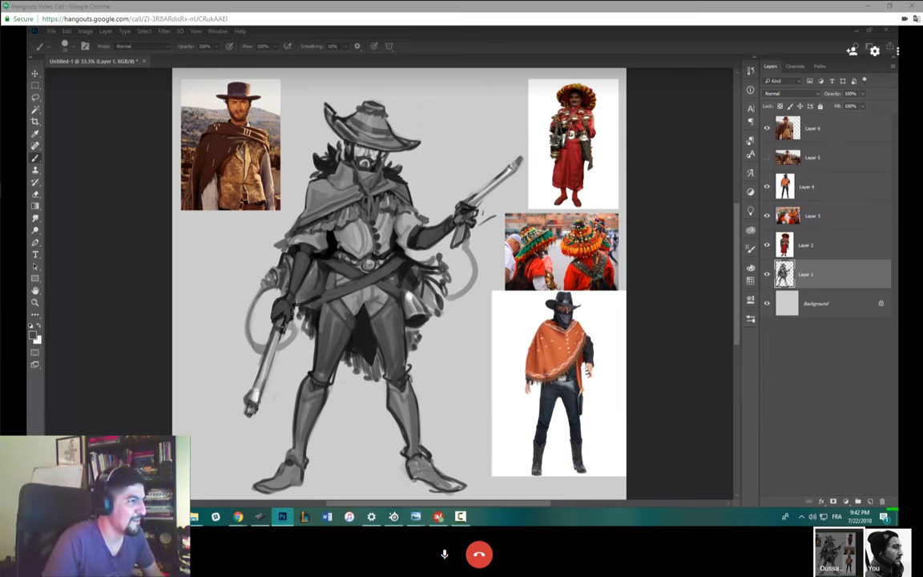
pyautogui.press('x')
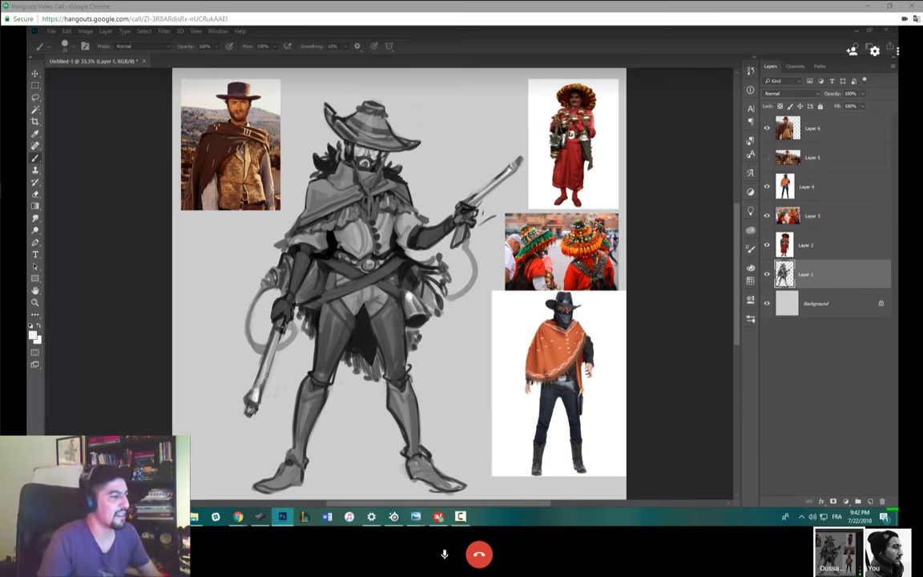
pyautogui.moveTo(277, 330); pyautogui.dragTo(255, 396)
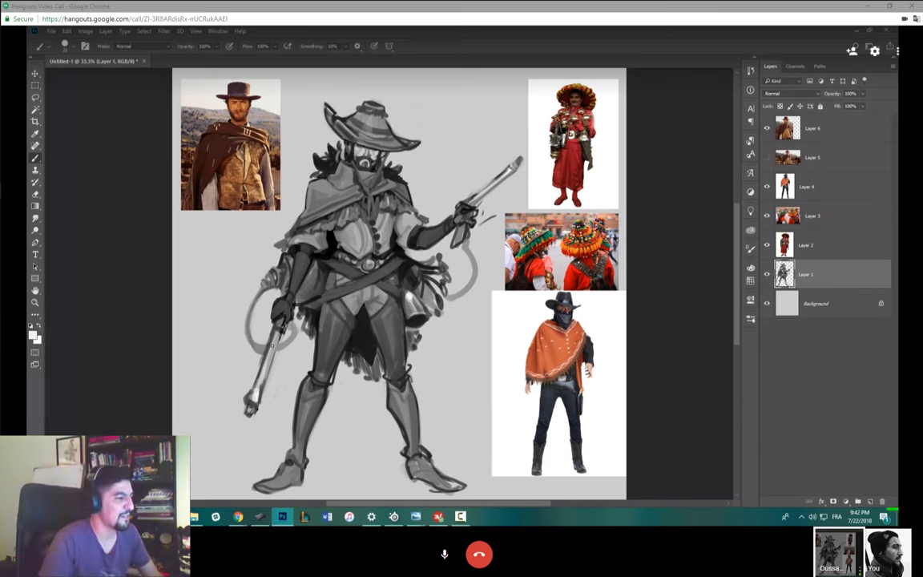
pyautogui.moveTo(269, 354); pyautogui.dragTo(256, 393)
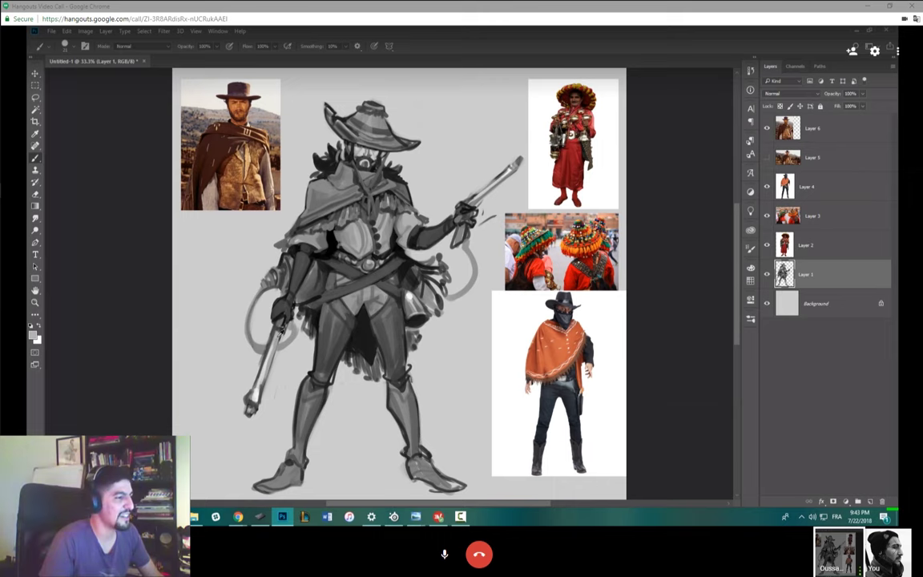
pyautogui.keyDown('alt'); pyautogui.click(252, 300); pyautogui.keyUp('alt')
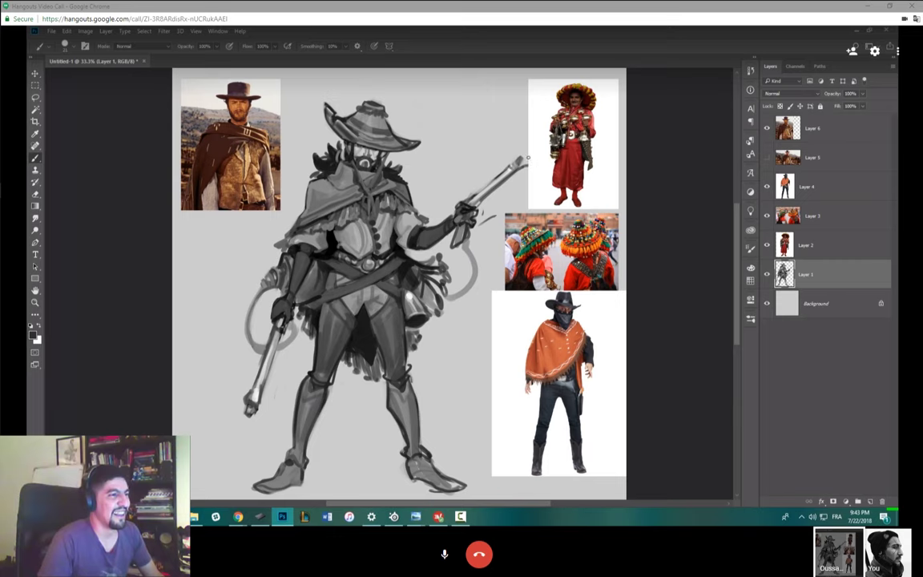
# - Undo back to the earlier shield-and-star version to compare, then return to the current drawing
pyautogui.press('ctrl')
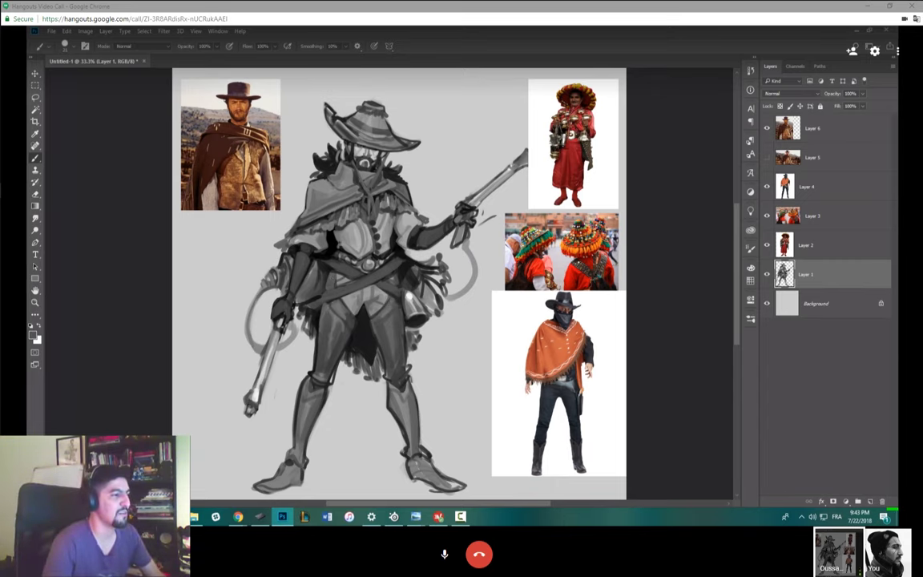
pyautogui.hotkey('ctrl', 'z')
pyautogui.hotkey('ctrl', 'z')
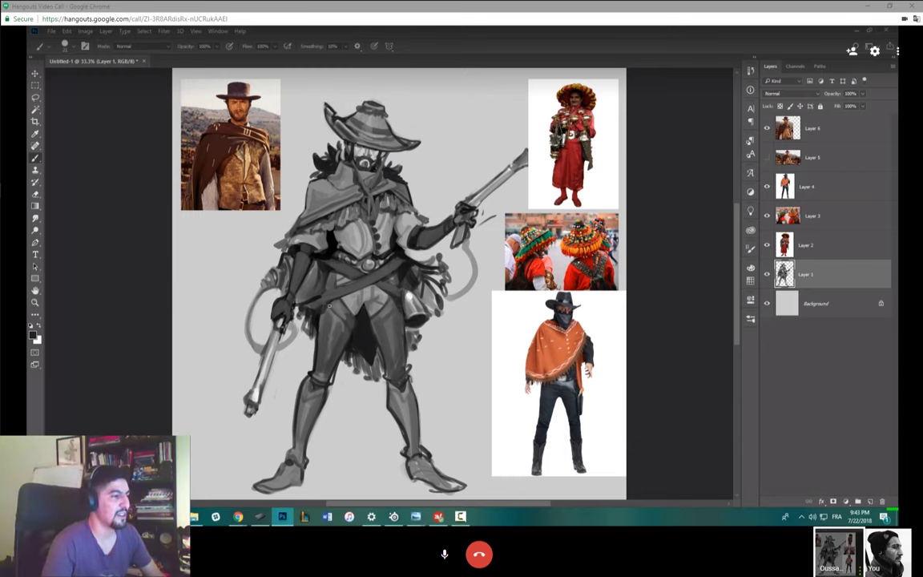
pyautogui.hotkey('ctrl', 'z')
pyautogui.hotkey('ctrl', 'z')
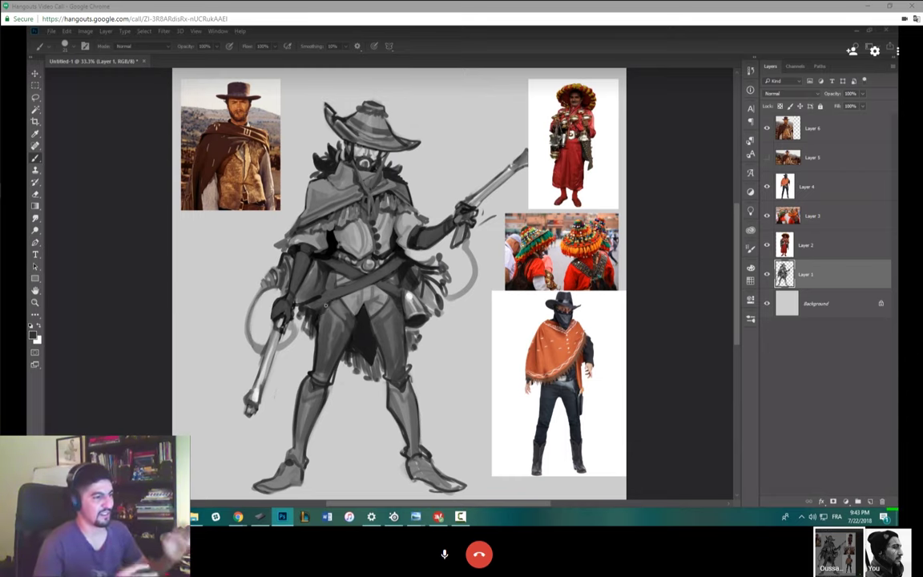
pyautogui.hotkey('ctrl', 'z')
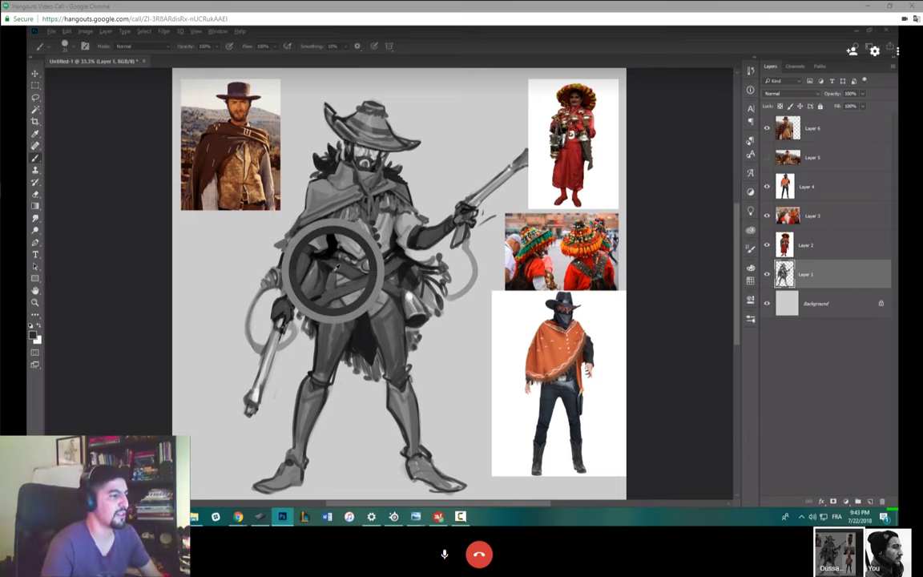
pyautogui.hotkey('ctrl', 'z')
pyautogui.hotkey('ctrl', 'z')
pyautogui.hotkey('ctrl', 'z')
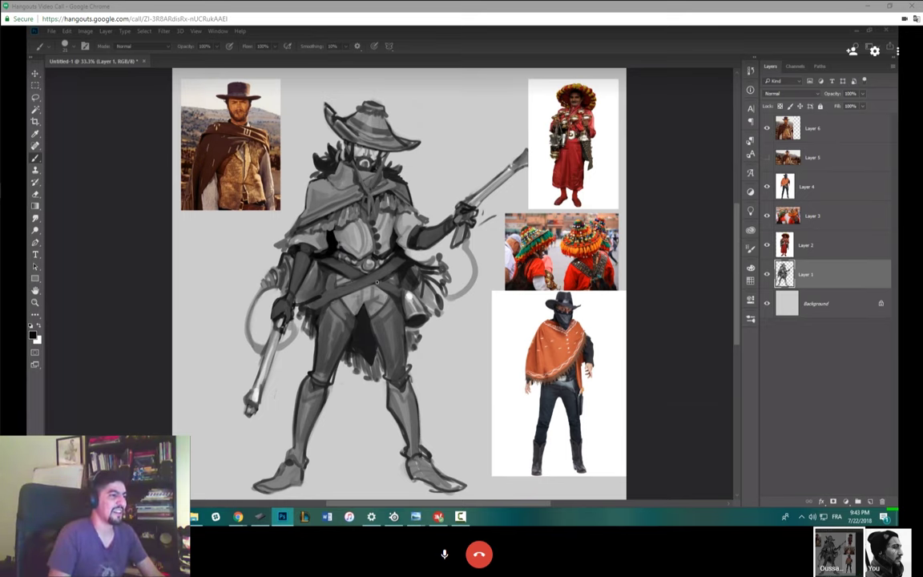
# - Close the brush picker and leave the canvas view unrotated
pyautogui.rightClick(436, 277)
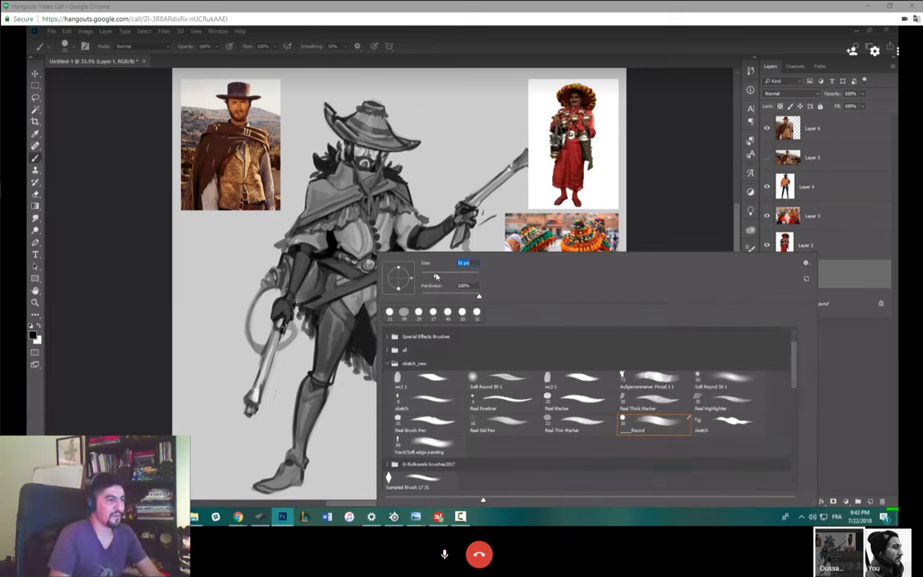
pyautogui.click(361, 303)
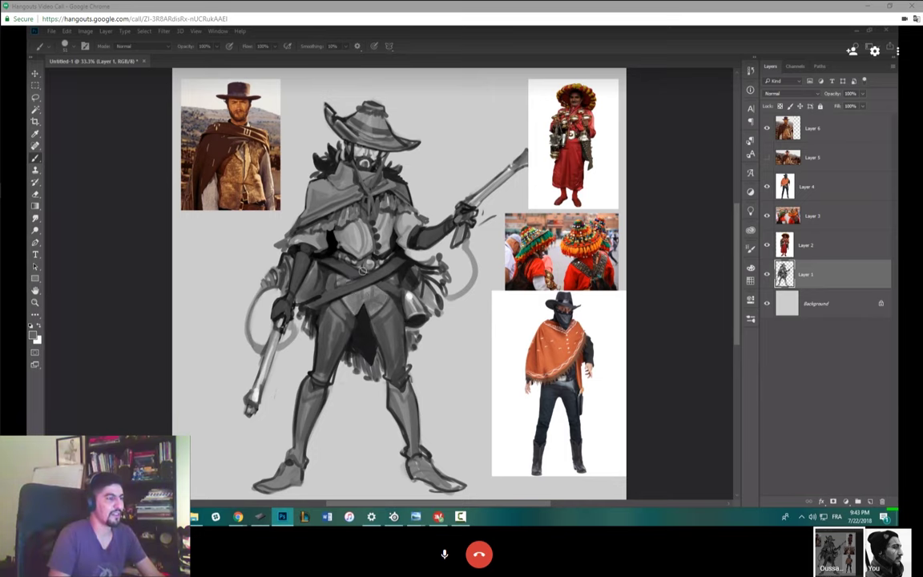
pyautogui.press('r')
pyautogui.click(352, 193)
pyautogui.moveTo(353, 193); pyautogui.dragTo(353, 192)
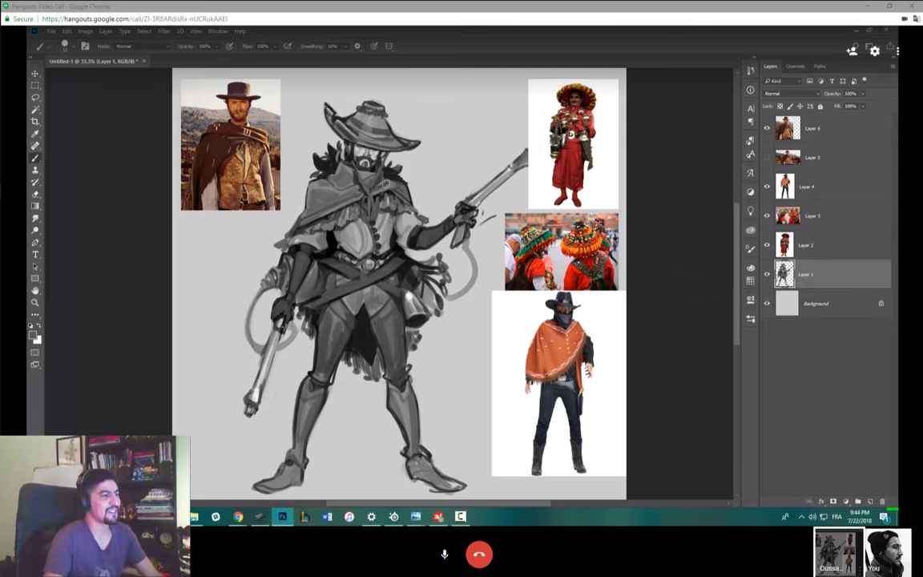
# - Zoom out to fit the whole sheet, cancelling the accidental Save As dialog
pyautogui.hotkey('ctrl', '-')
pyautogui.hotkey('ctrl', '-')
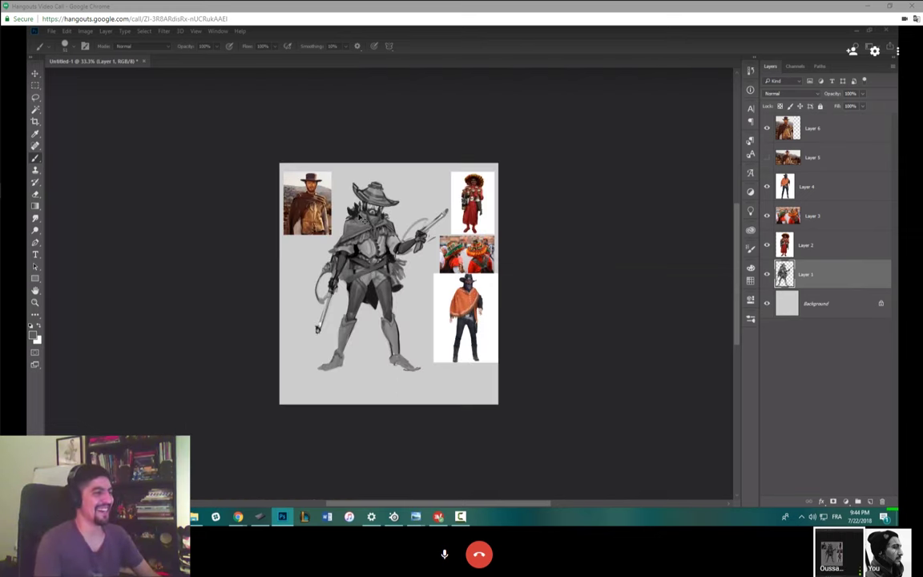
pyautogui.hotkey('ctrl', '-')
pyautogui.hotkey('ctrl', 's')
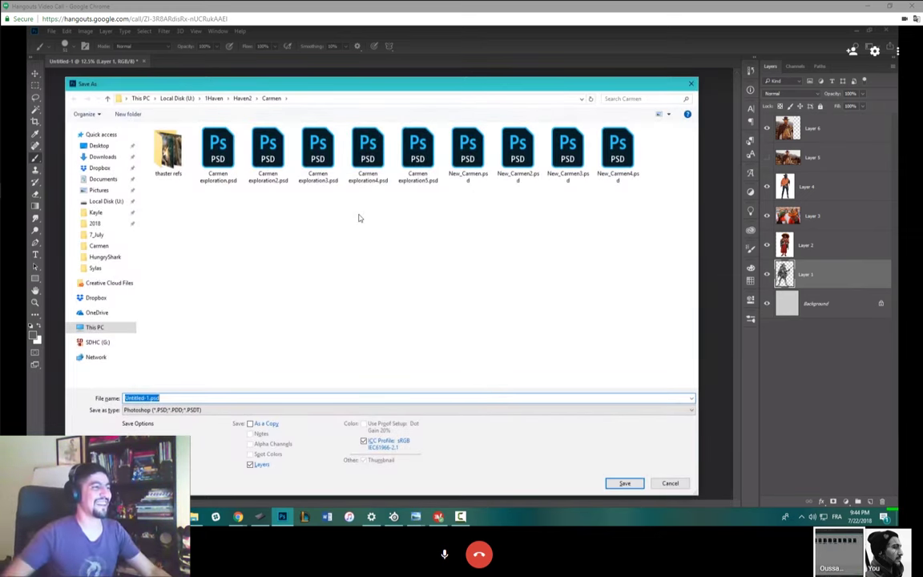
pyautogui.press('Escape')
pyautogui.hotkey('ctrl', '+')
pyautogui.hotkey('ctrl', '+')
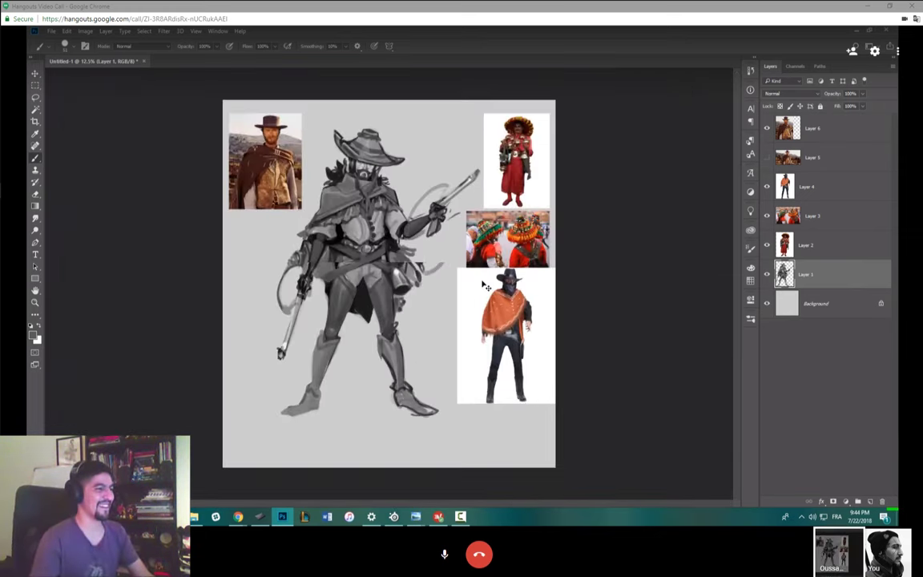
# - Erase part of the hat's top outline and redraw it with a larger dark brush
pyautogui.press('e')
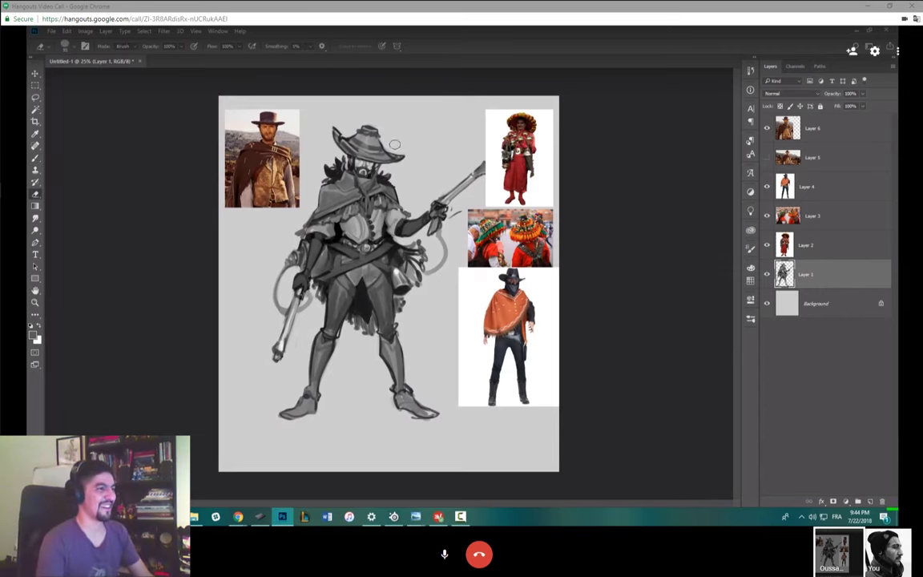
pyautogui.moveTo(345, 125)
pyautogui.mouseDown()
pyautogui.moveTo(369, 138)
pyautogui.moveTo(354, 126)
pyautogui.mouseUp()
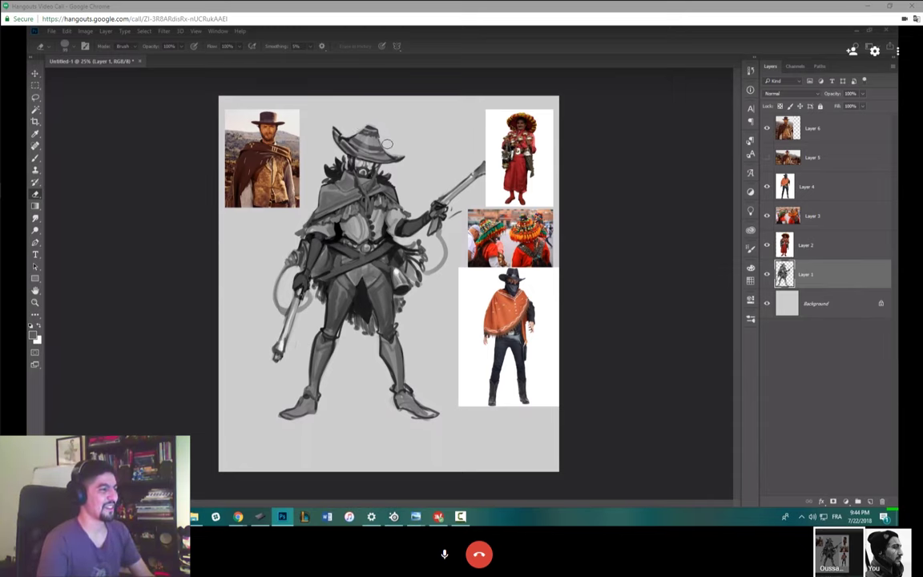
pyautogui.press('b')
pyautogui.rightClick(376, 150)
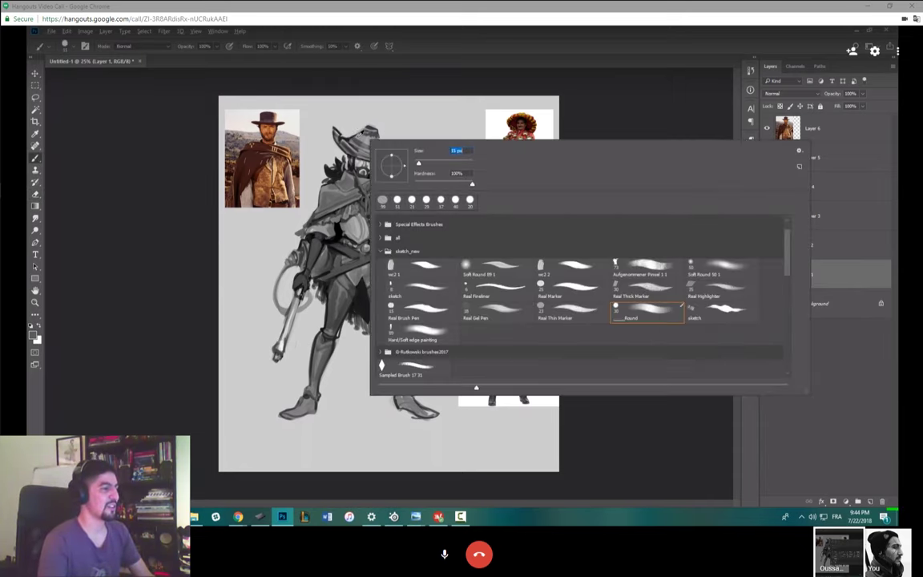
pyautogui.click(322, 121)
pyautogui.moveTo(365, 124); pyautogui.dragTo(328, 114)
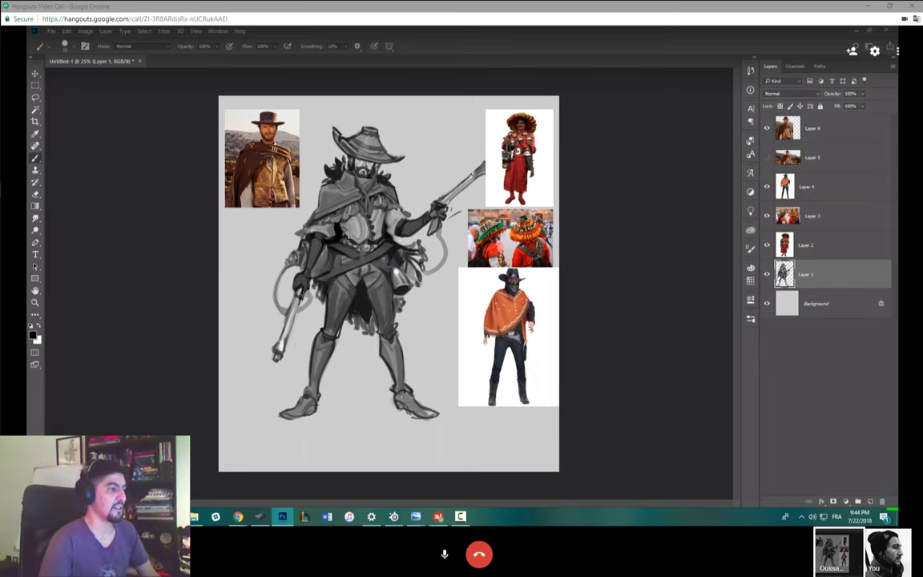
# - Paint light grey over the chest plate and add dark marks along the chest strap
pyautogui.moveTo(349, 229); pyautogui.dragTo(338, 233)
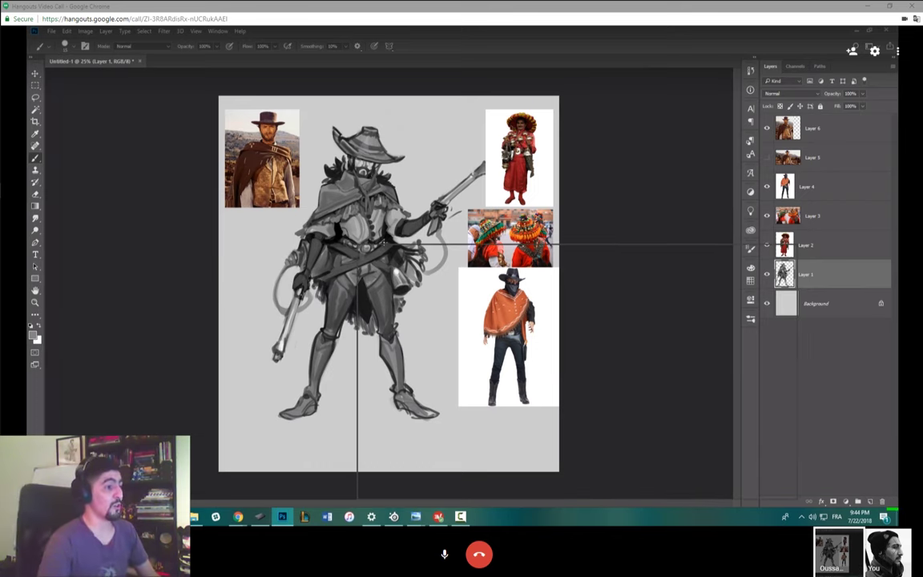
pyautogui.rightClick(358, 243)
pyautogui.press('Return')
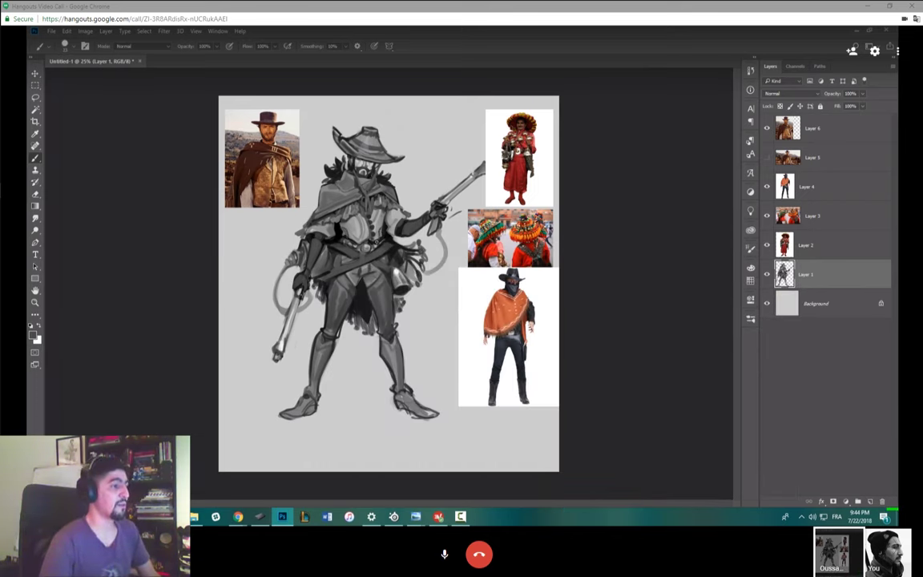
pyautogui.moveTo(350, 226); pyautogui.dragTo(345, 221)
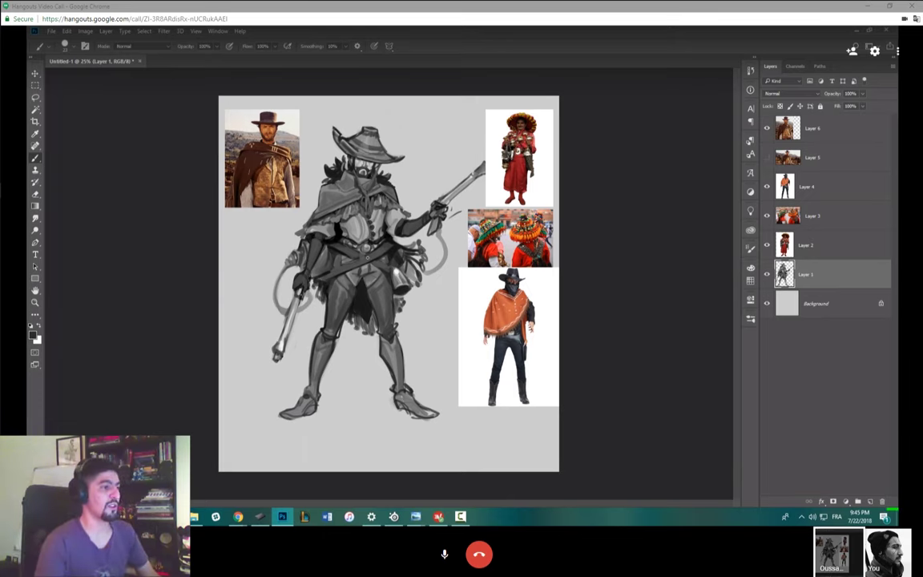
pyautogui.moveTo(336, 245); pyautogui.dragTo(374, 272)
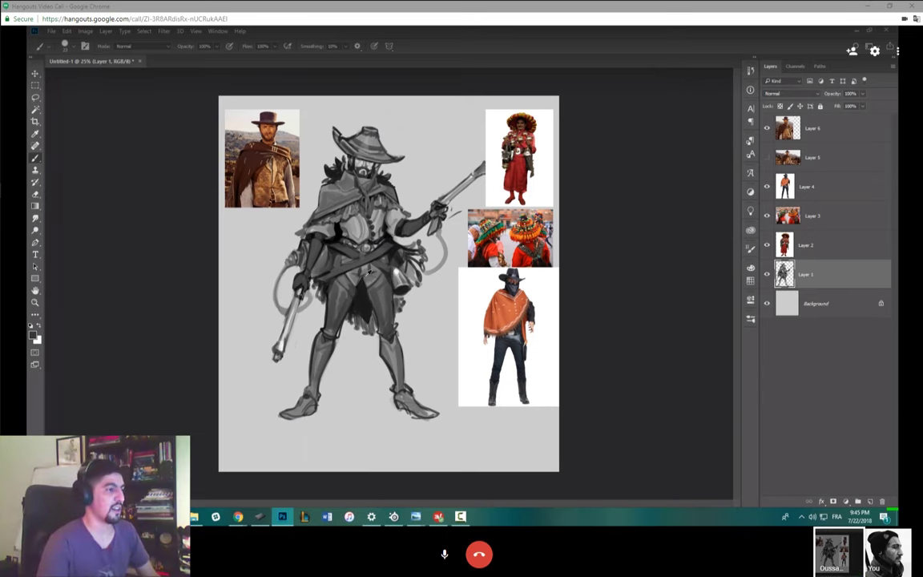
pyautogui.moveTo(329, 244); pyautogui.dragTo(335, 253)
pyautogui.keyDown('alt'); pyautogui.click(358, 239); pyautogui.keyUp('alt')
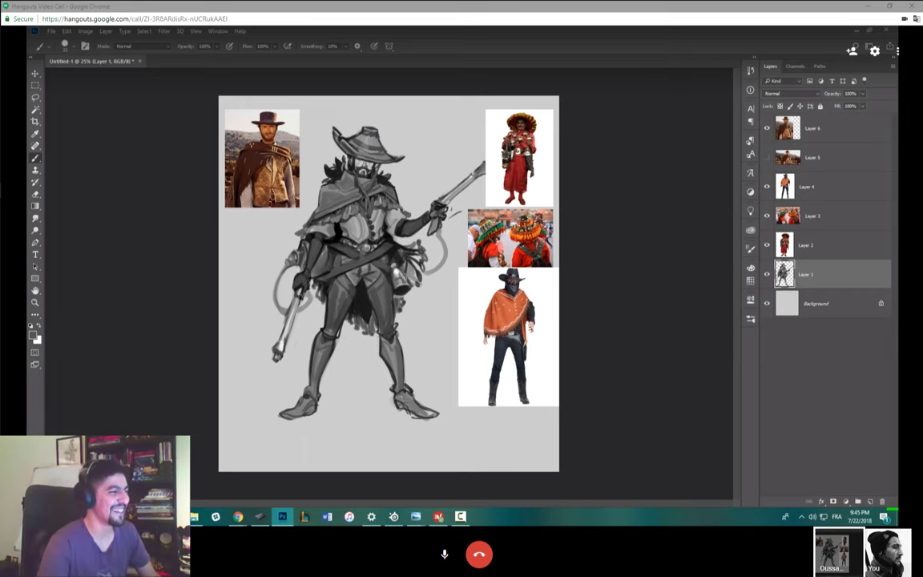
# - Step back and forward through history to compare with the earlier rifle-held-out pose
pyautogui.hotkey('ctrl', 'alt', 'z')
pyautogui.hotkey('ctrl', 'shift', 'z')
pyautogui.hotkey('ctrl', 'shift', 'z')
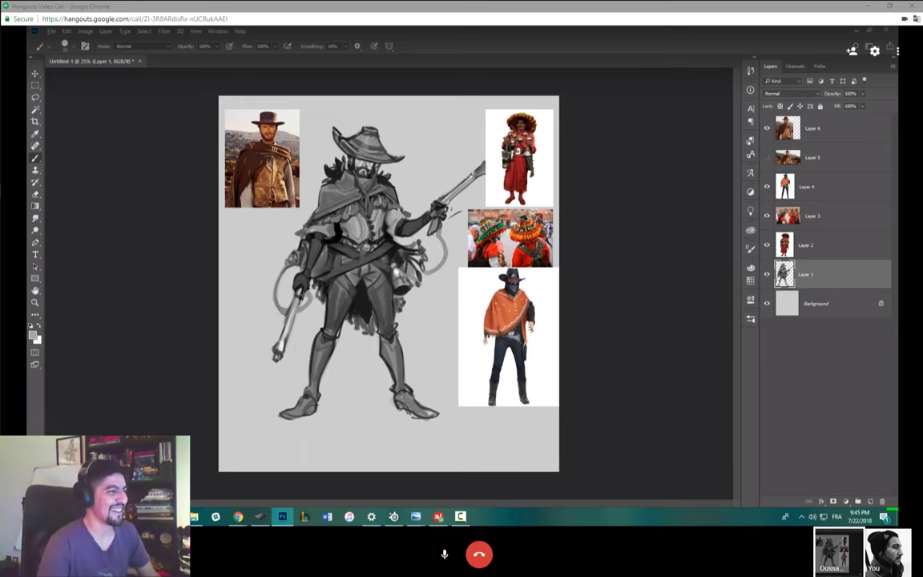
pyautogui.hotkey('ctrl', 'alt', 'z')
pyautogui.hotkey('ctrl', 'shift', 'z')
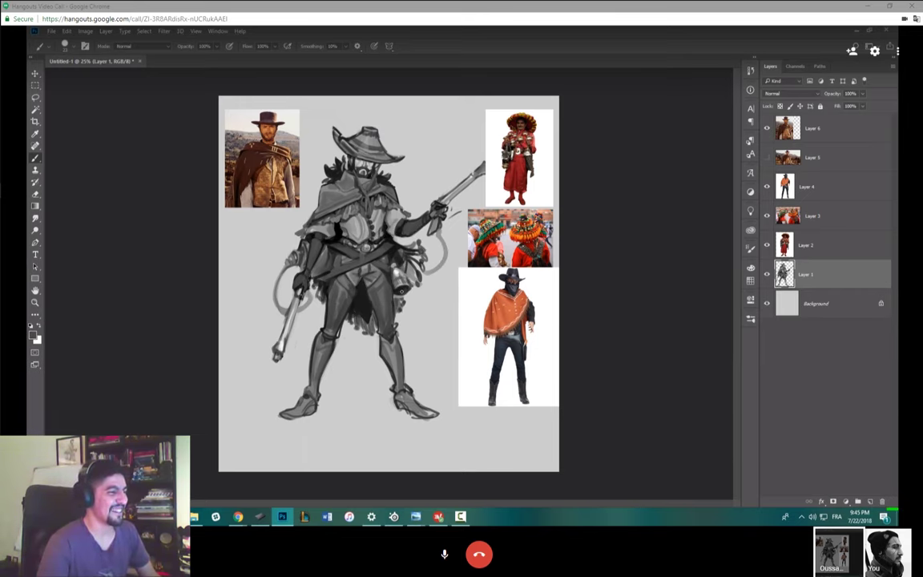
pyautogui.hotkey('ctrl', 'alt', 'z')
pyautogui.hotkey('ctrl', 'shift', 'z')
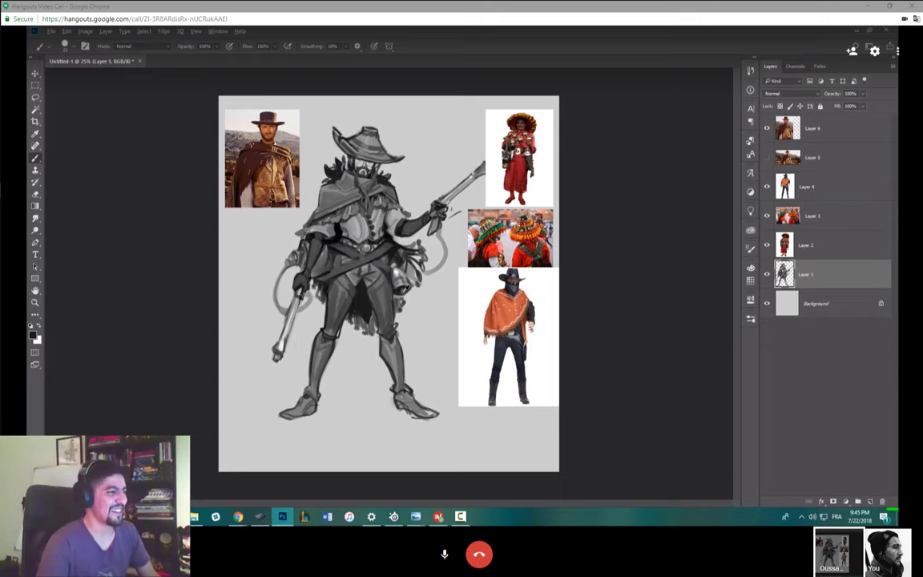
pyautogui.hotkey('ctrl', 'alt', 'z')
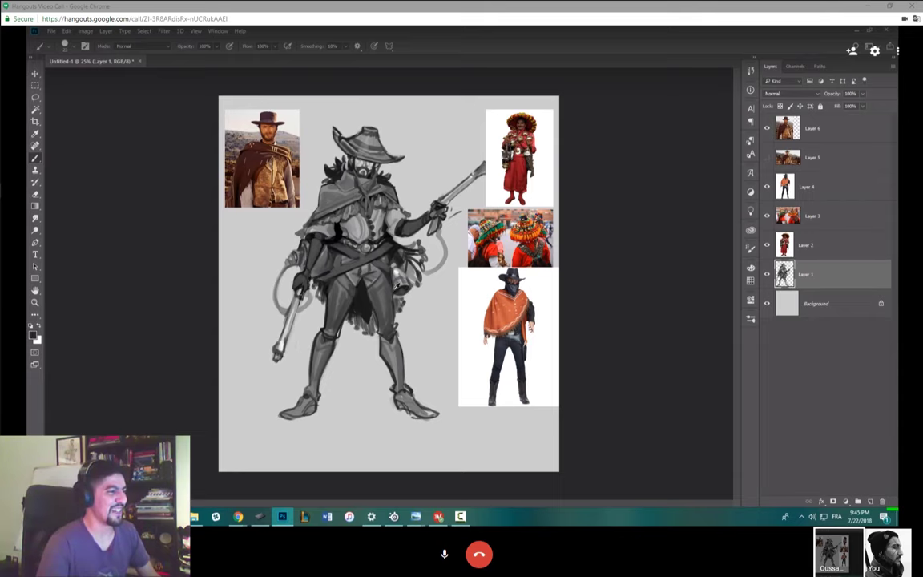
pyautogui.hotkey('ctrl', 'shift', 'z')
pyautogui.hotkey('ctrl', 'alt', 'z')
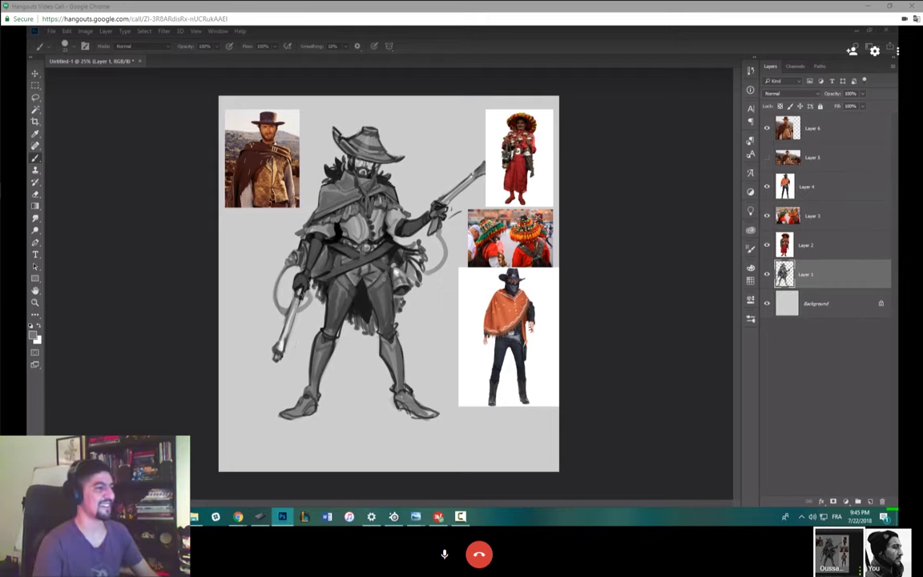